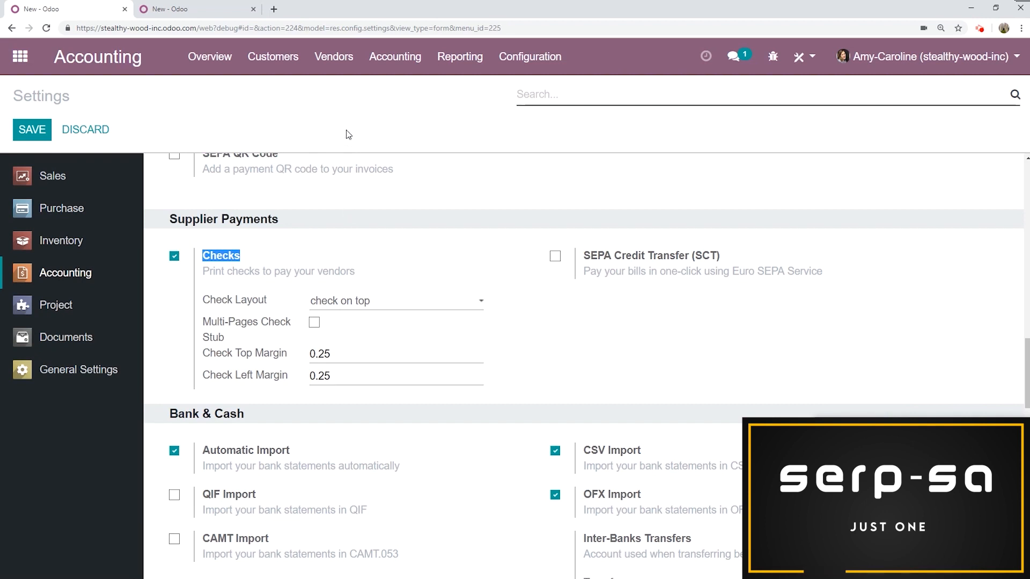
- Open vendor bills and start a new bill for the vendor Happy Furniture
left_click(338, 68)
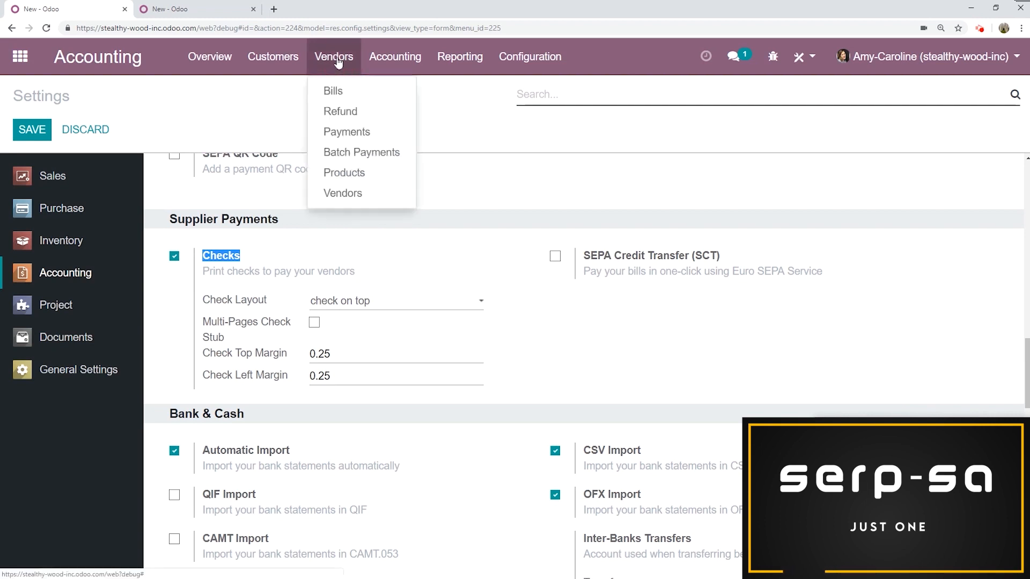
left_click(337, 91)
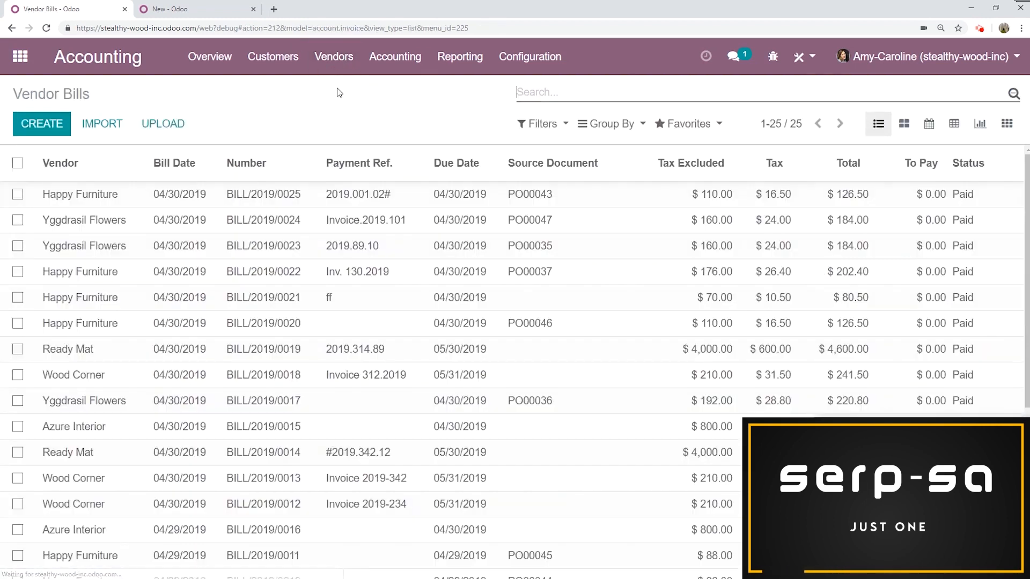
left_click(41, 122)
left_click(284, 249)
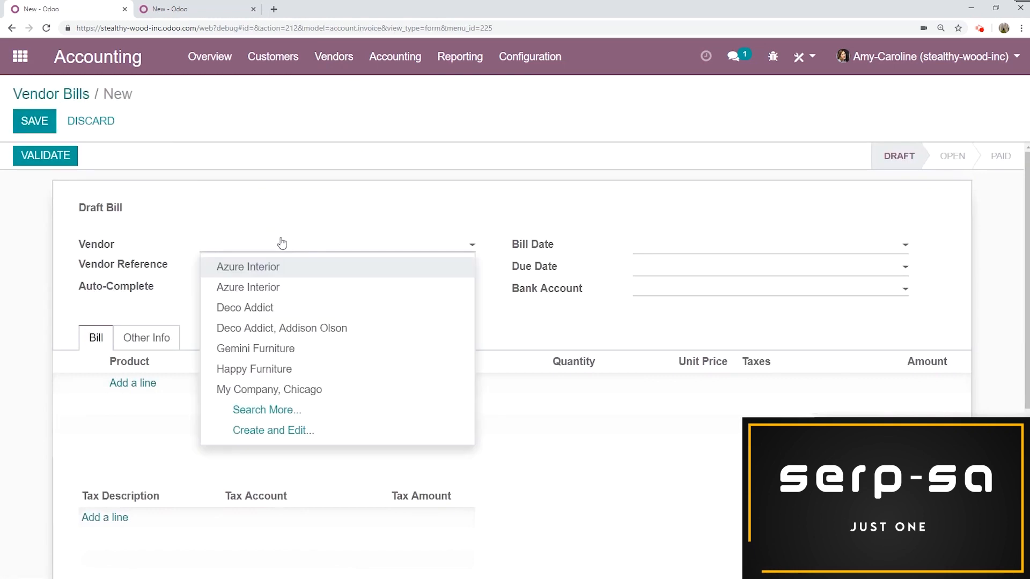
type("ha")
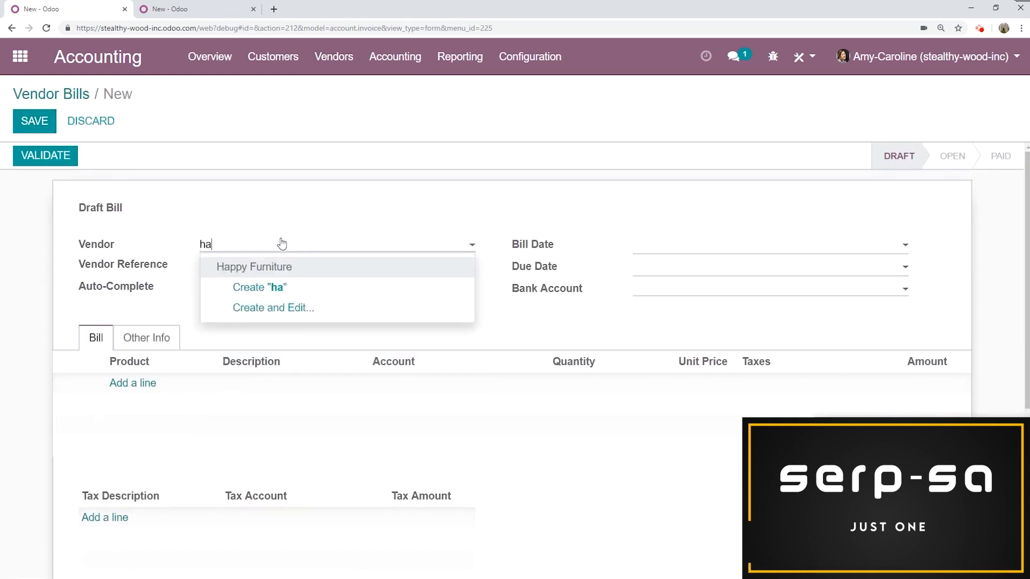
left_click(289, 266)
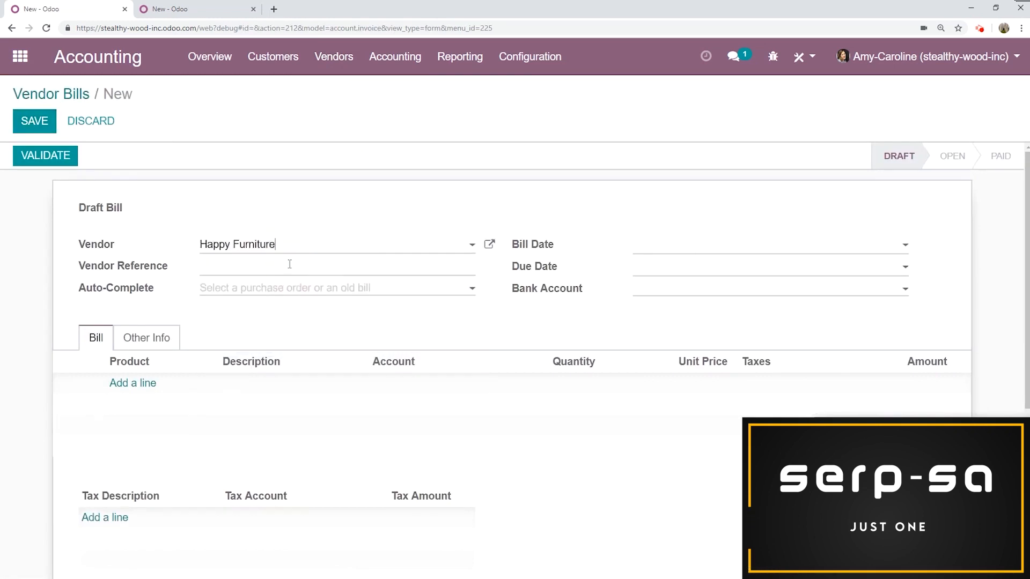
- Enter vendor reference Invoice 2019.001.3 and auto-complete the bill from purchase order PO00048
left_click(240, 268)
type("Invoice 2019.001.3")
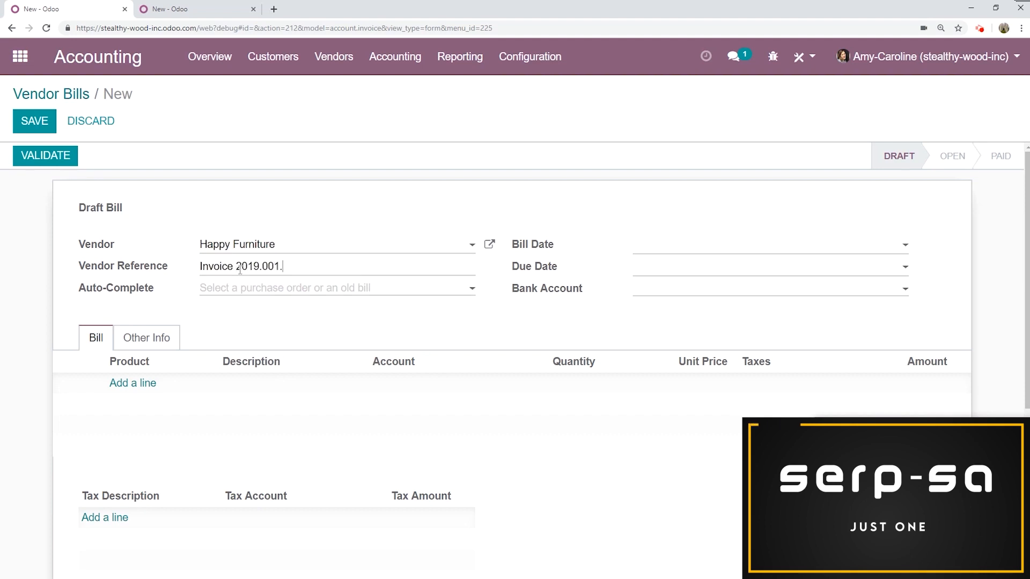
left_click(260, 289)
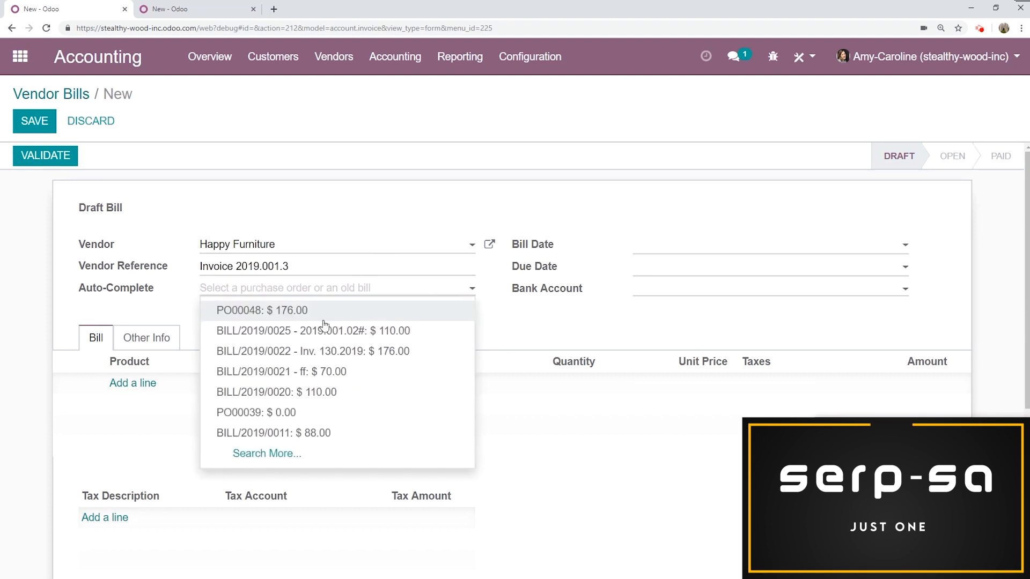
left_click(289, 316)
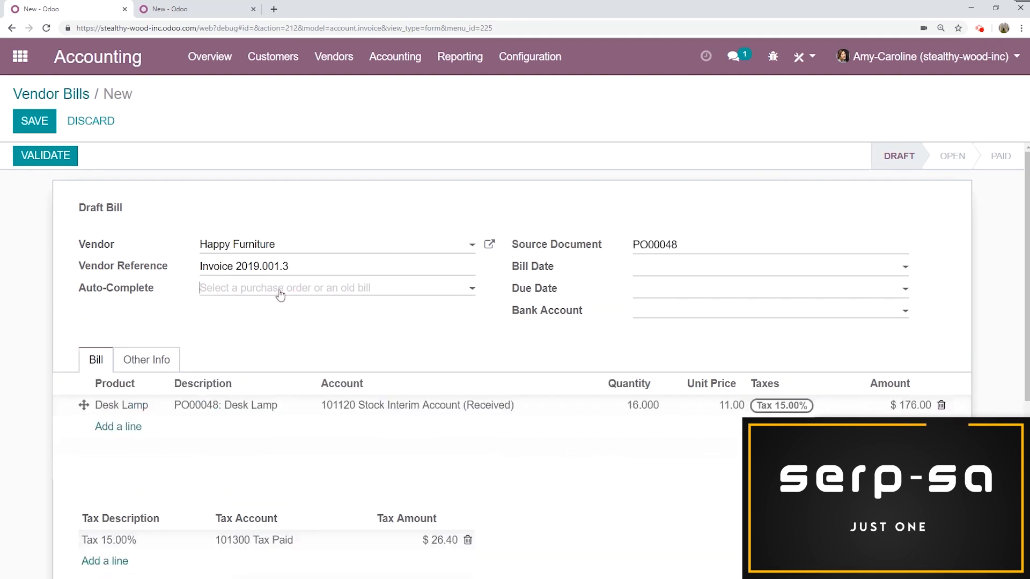
- Set the bill date to 04/30/2019, then save and validate the bill
left_click(646, 291)
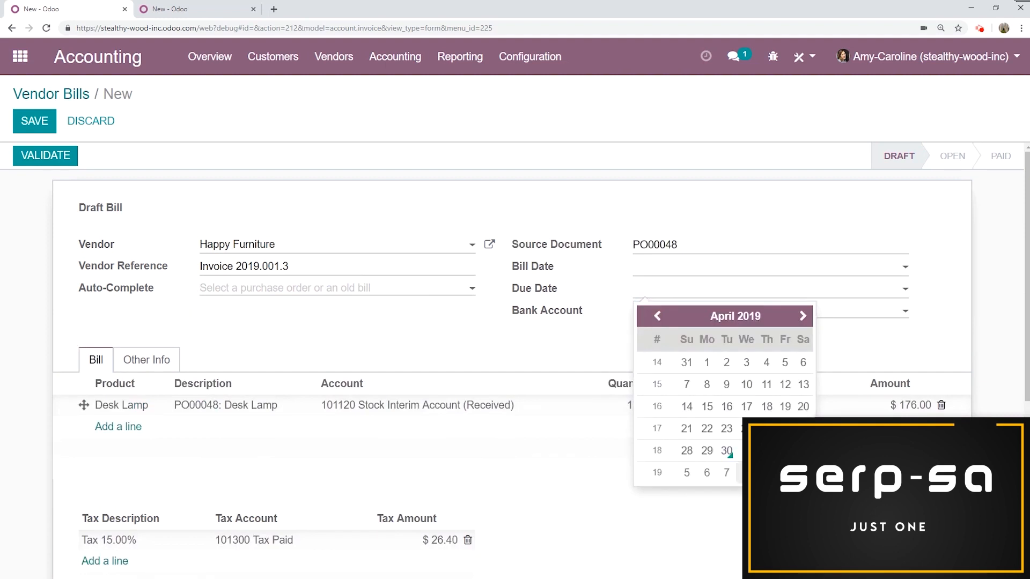
left_click(746, 450)
left_click(47, 128)
left_click(45, 157)
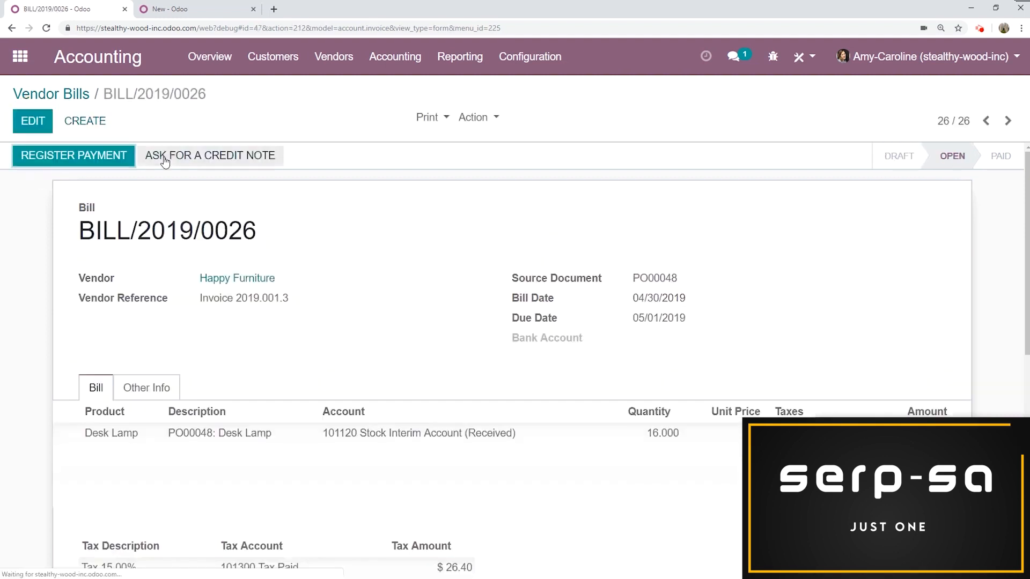
- Create another vendor bill for Yggdrasil Flowers, auto-completed from purchase order PO00050
left_click(85, 122)
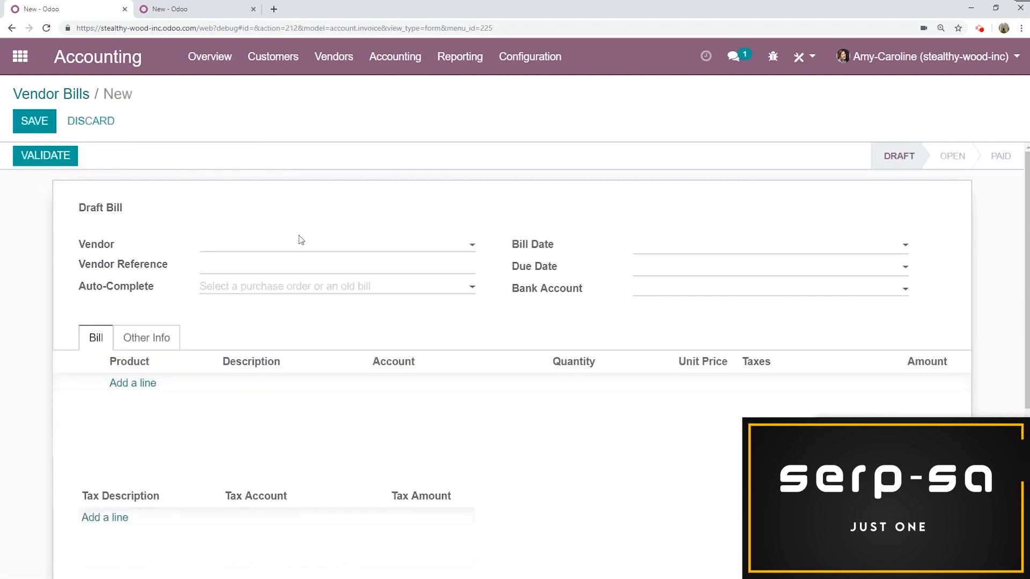
type("ygg")
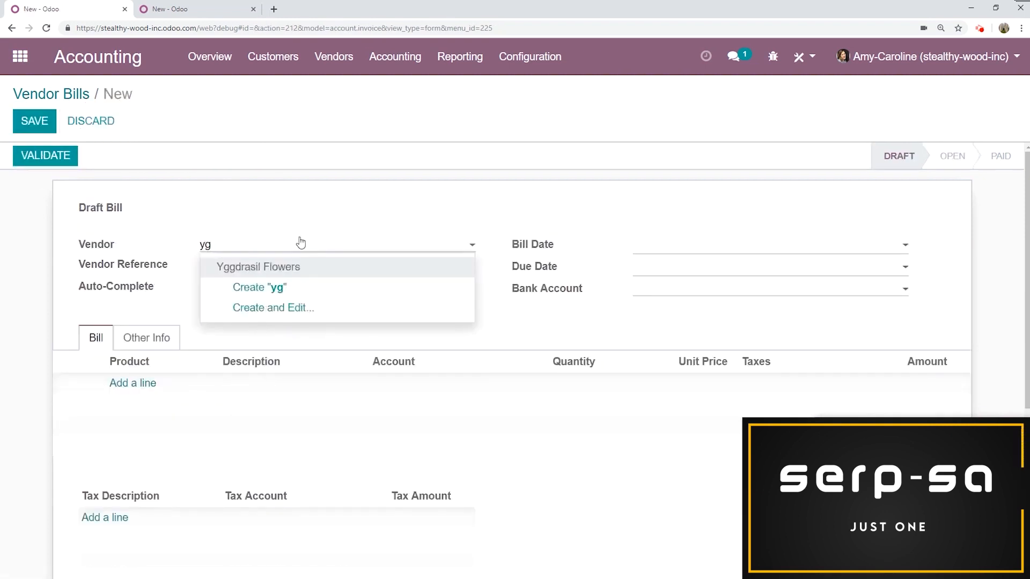
left_click(299, 269)
left_click(264, 289)
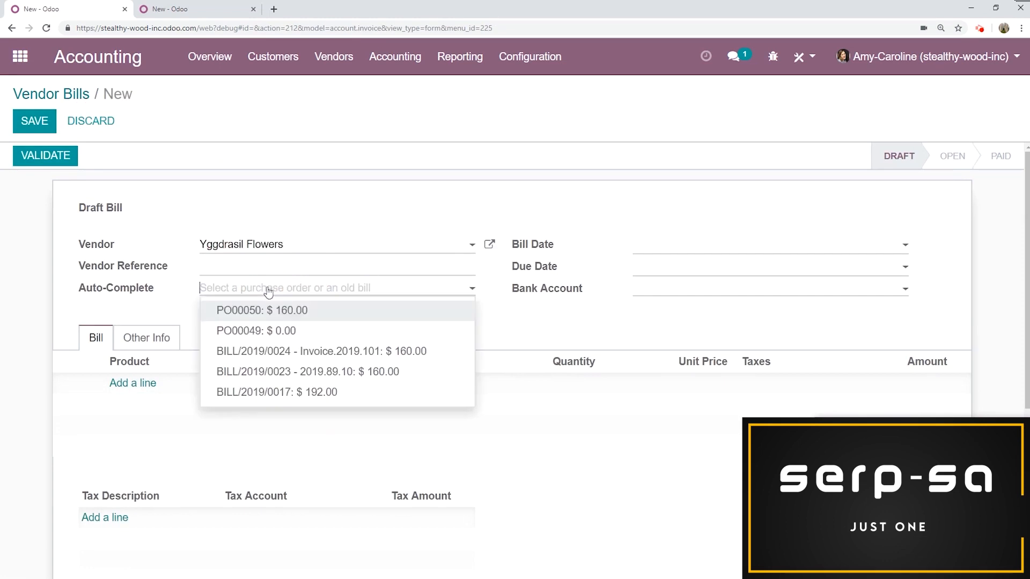
left_click(318, 319)
- Enter #2019.02.02 as the vendor reference
left_click(283, 264)
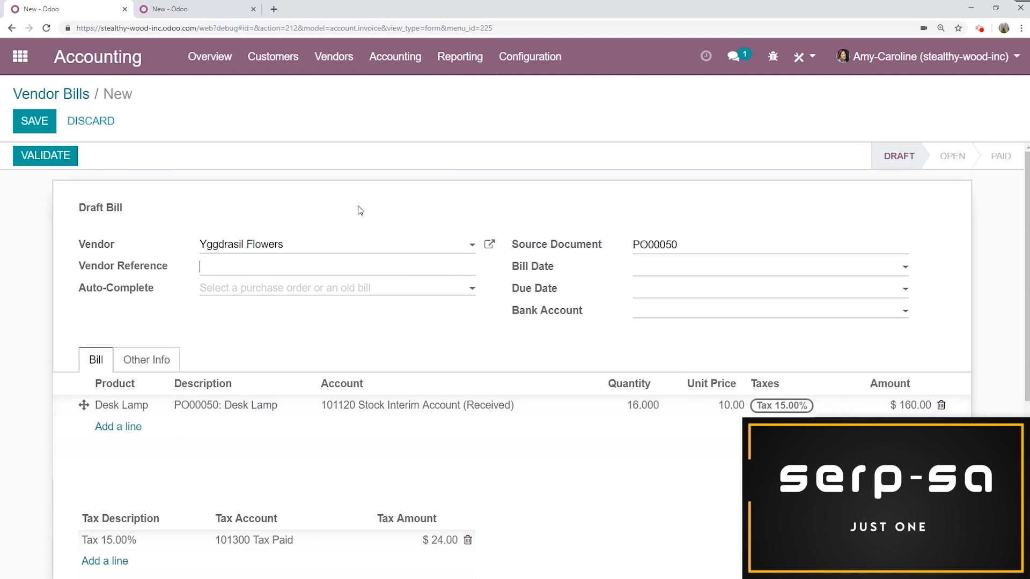
type("019.02.02")
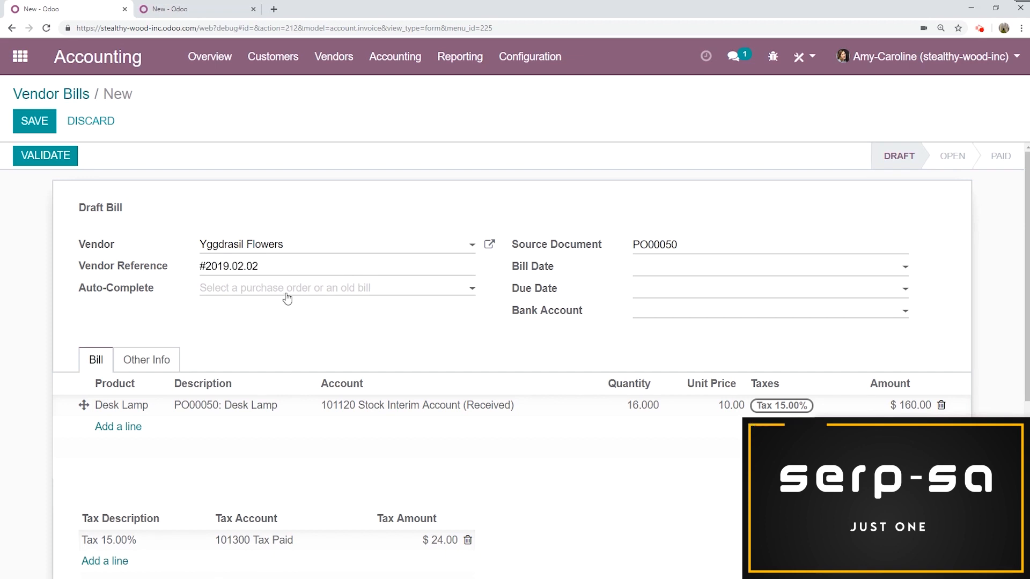
- Set the bill date to 04/30/2019 and validate the bill
left_click(641, 298)
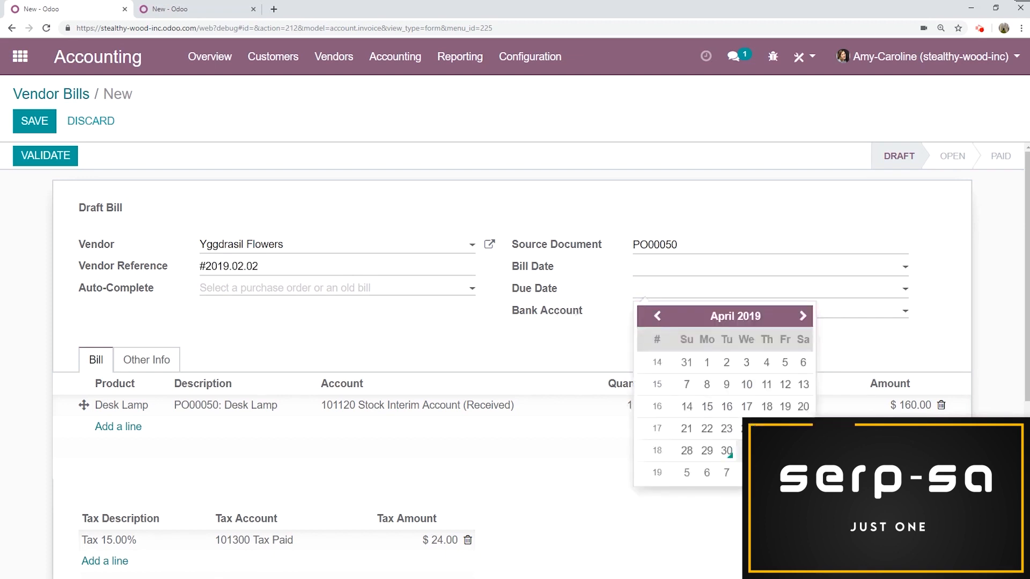
left_click(727, 450)
left_click(58, 160)
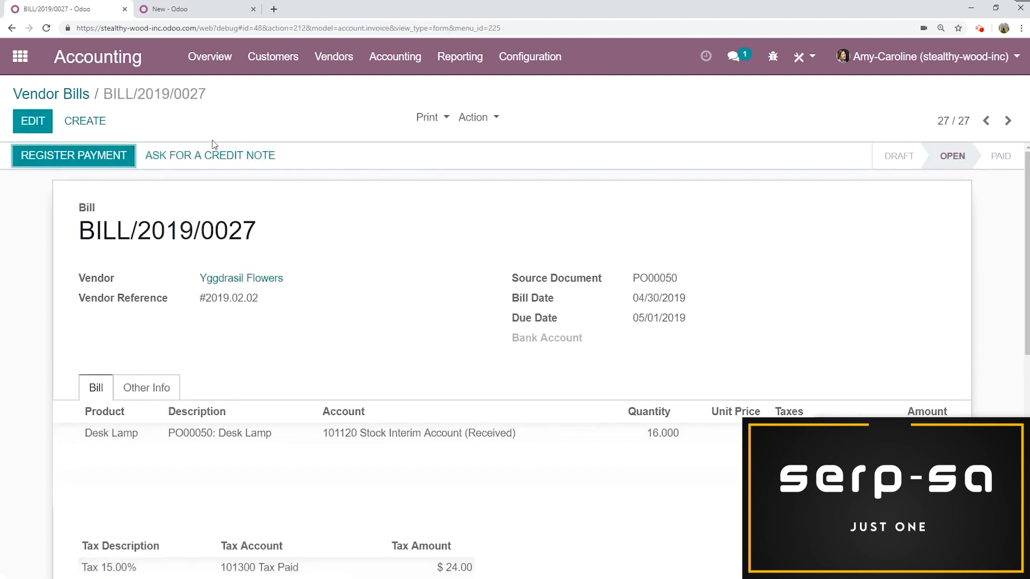
- From the accounting overview, open the bills to pay and group them by due date per day
left_click(214, 62)
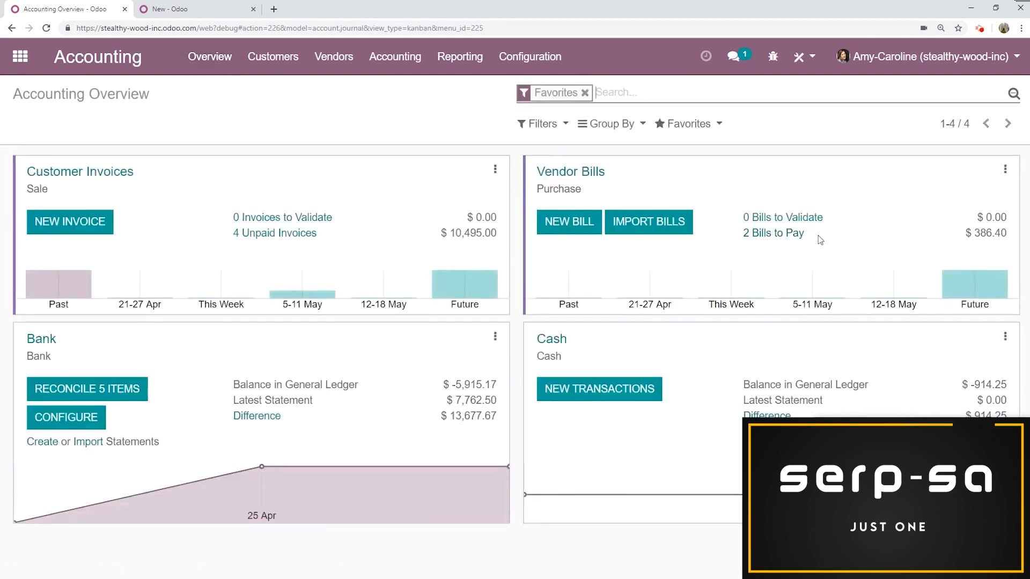
left_click(792, 237)
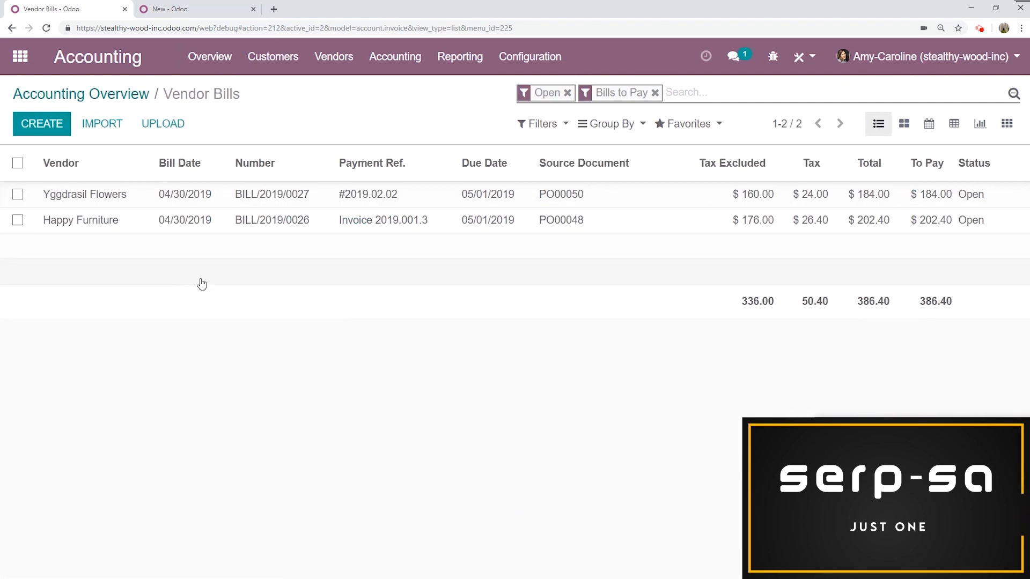
left_click(597, 127)
left_click(640, 267)
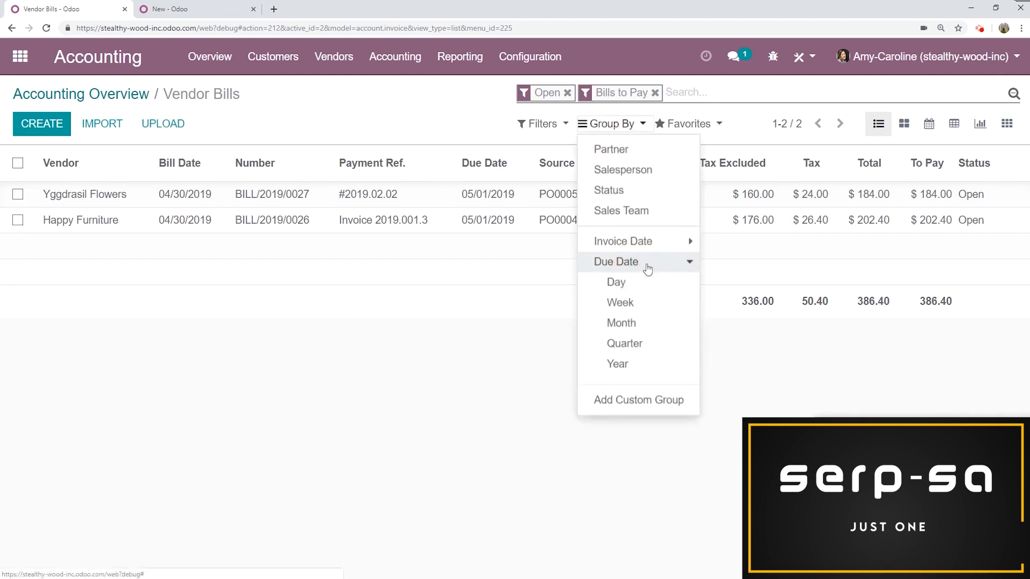
left_click(616, 281)
left_click(373, 294)
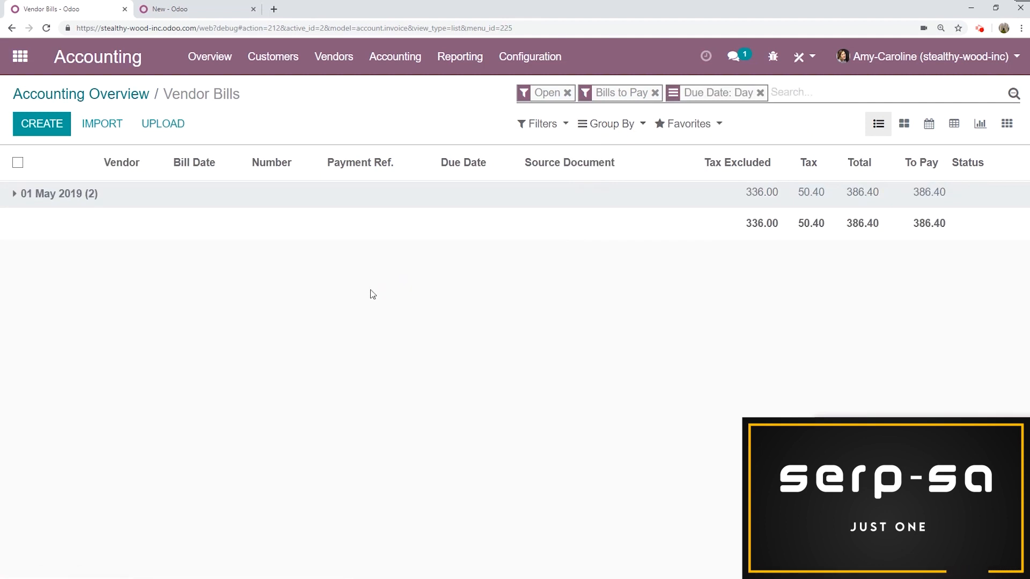
- Select both open bills and register their payment by check from the Bank (USD) journal
left_click(36, 197)
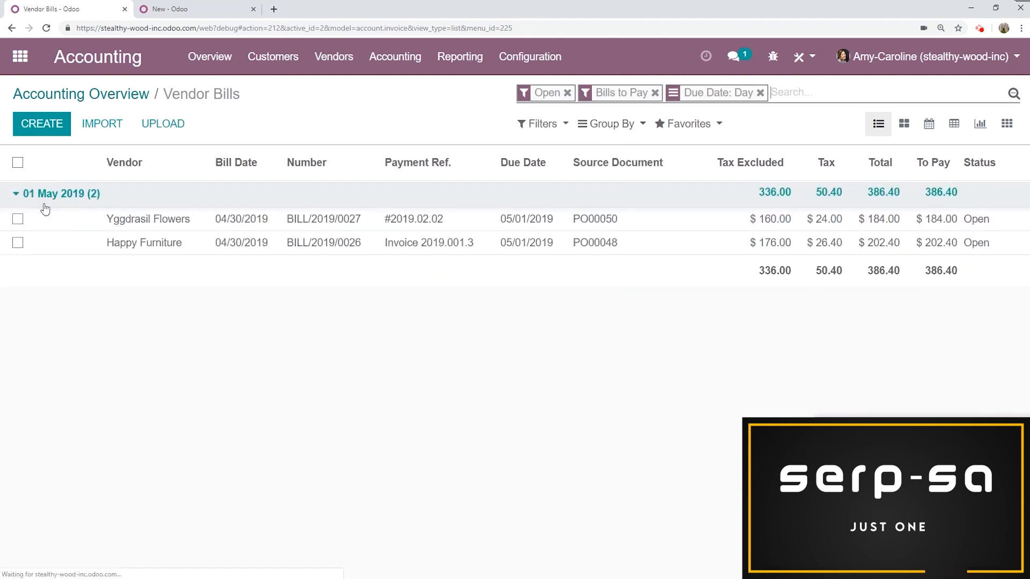
left_click(18, 162)
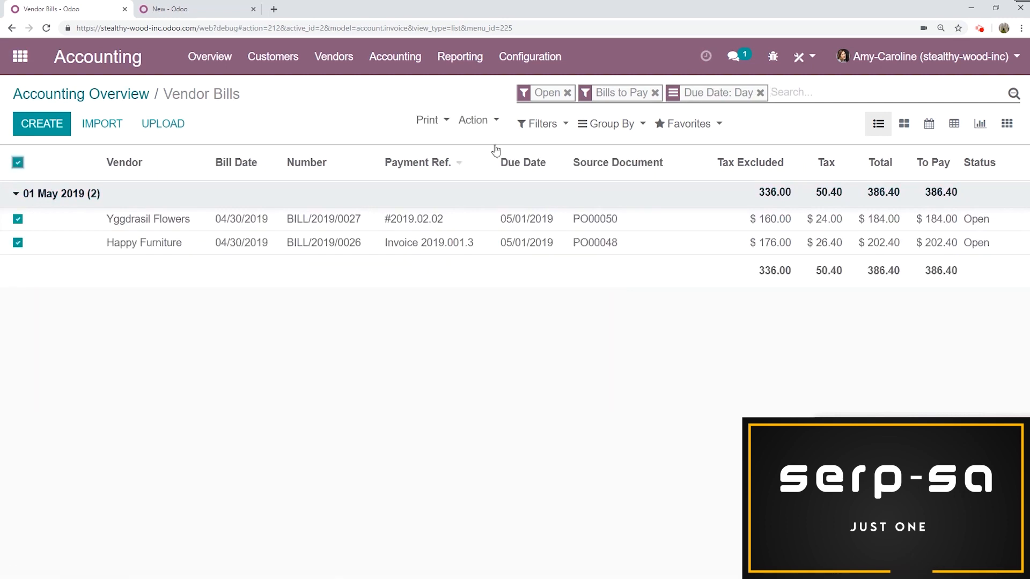
left_click(486, 123)
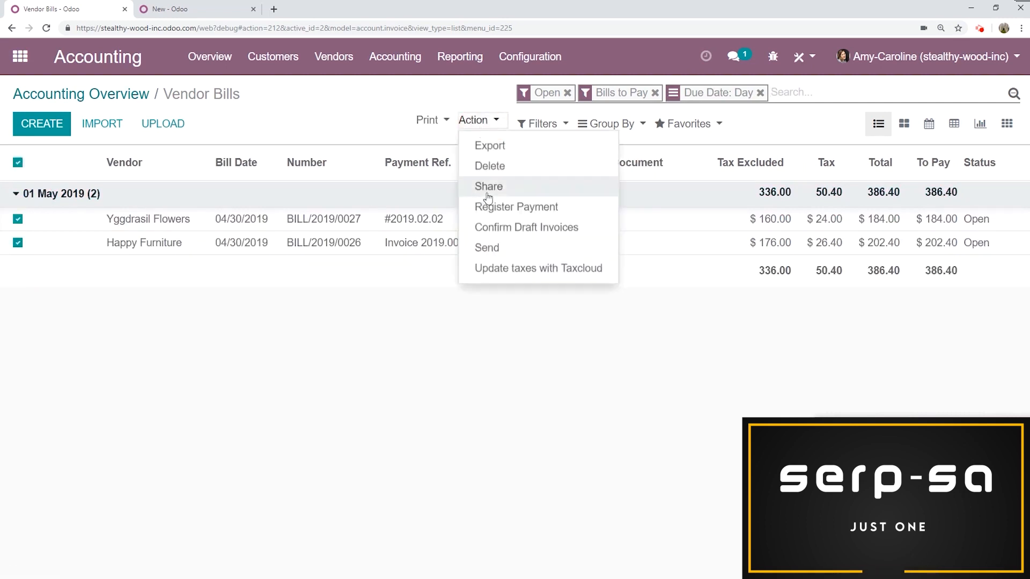
left_click(487, 208)
left_click(262, 213)
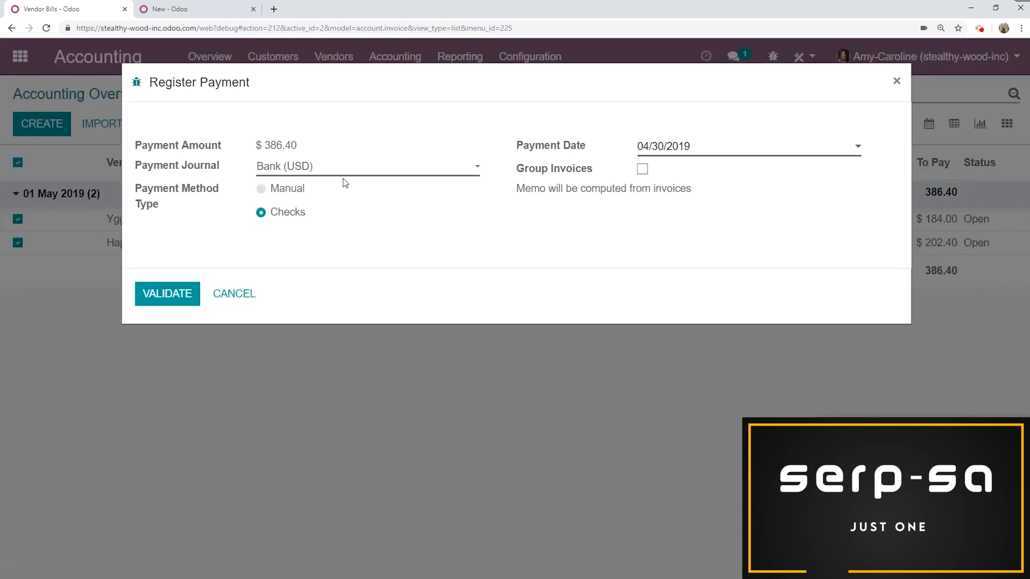
left_click(160, 300)
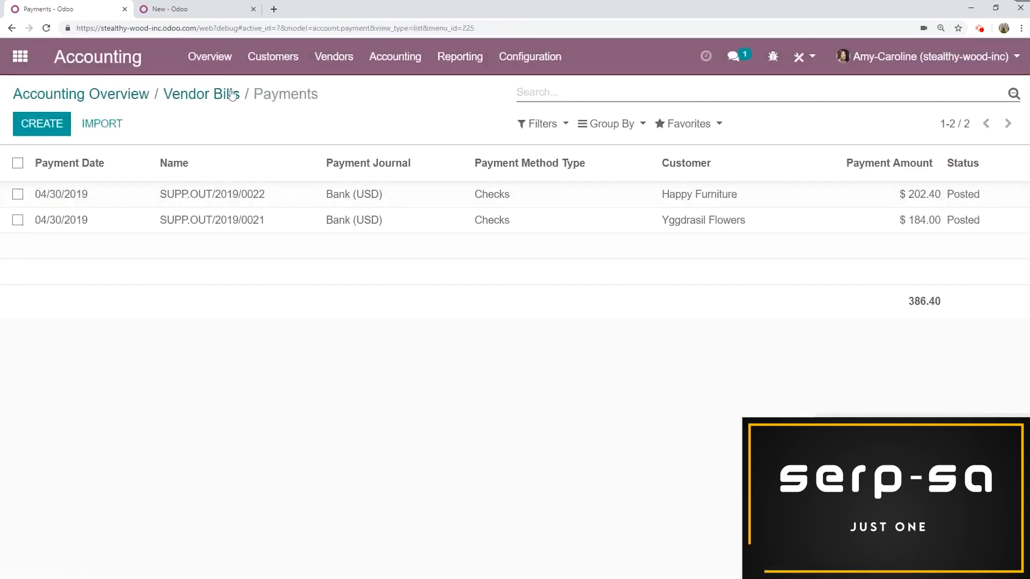
- From the overview, open the checks to print, select both and print them starting at check number 124
left_click(207, 58)
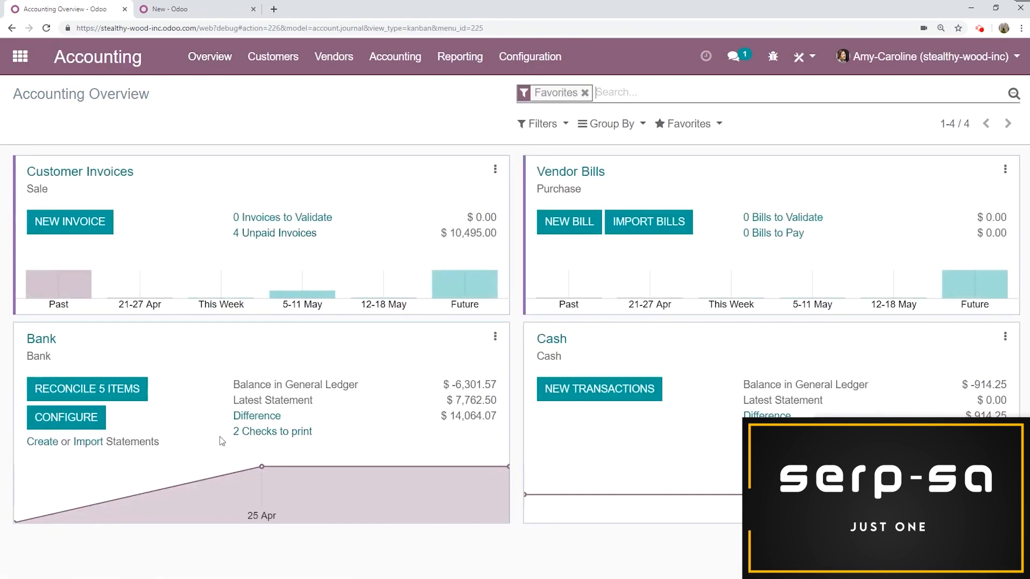
left_click(290, 432)
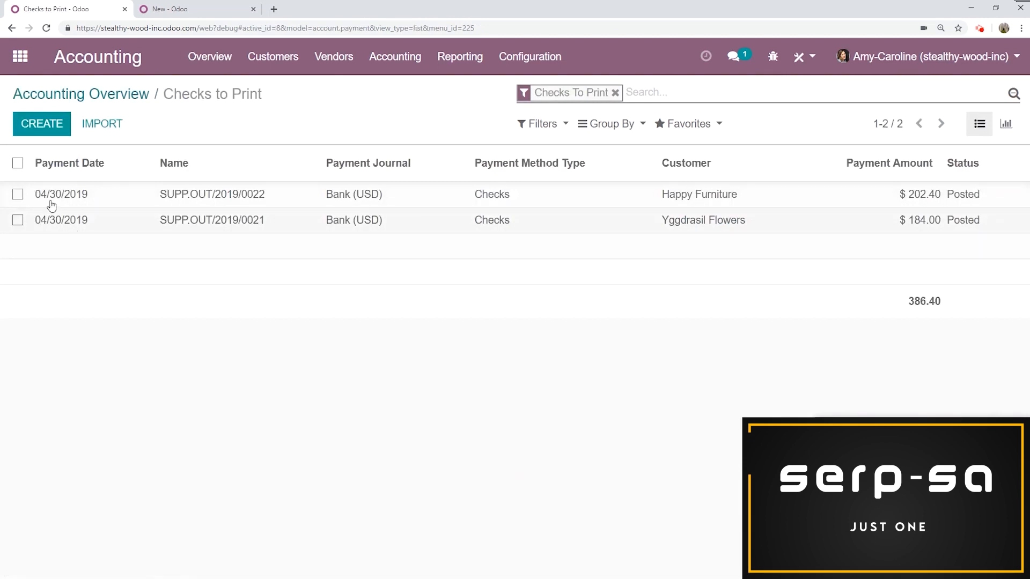
left_click(17, 163)
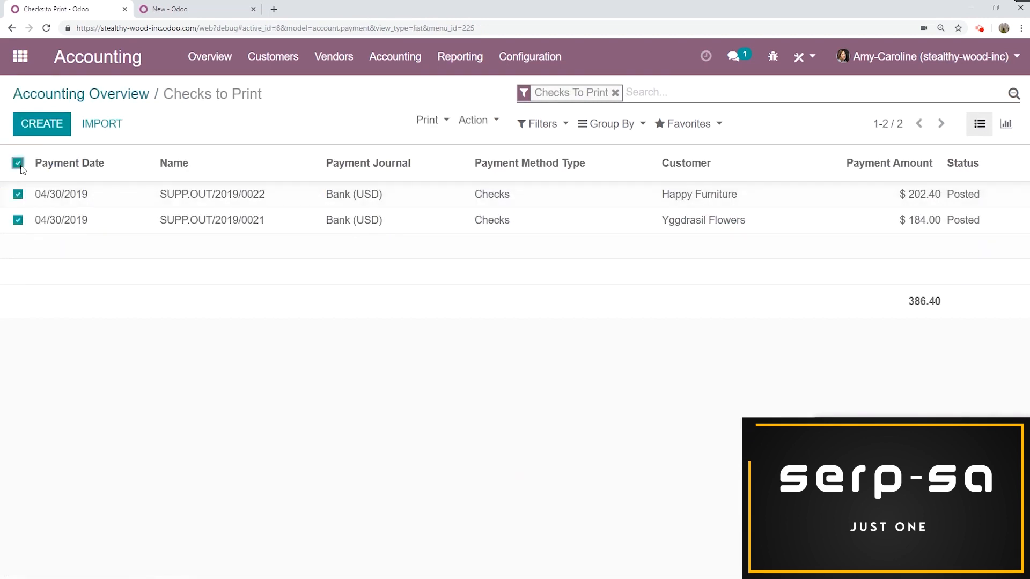
left_click(478, 120)
left_click(485, 208)
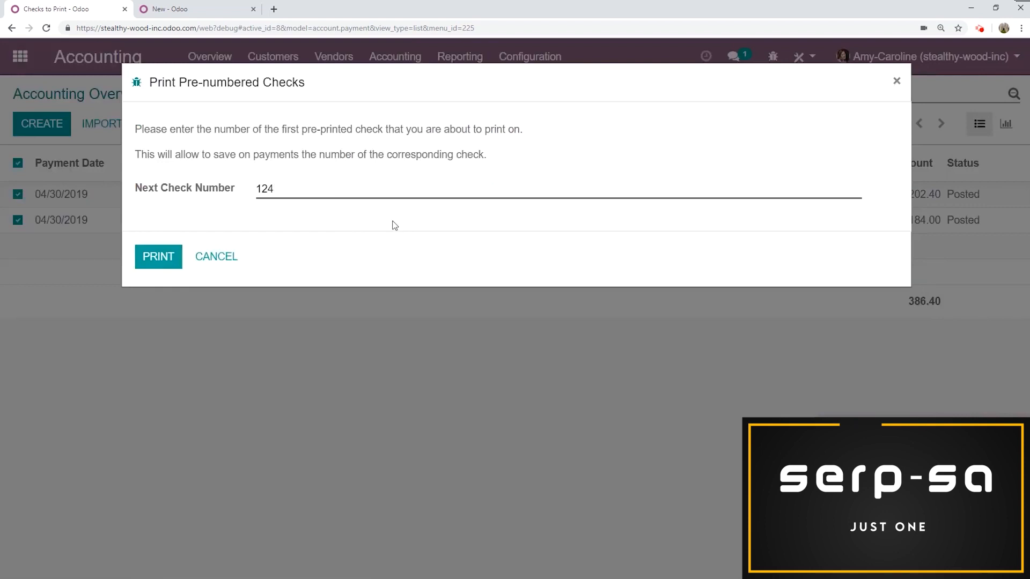
left_click(168, 264)
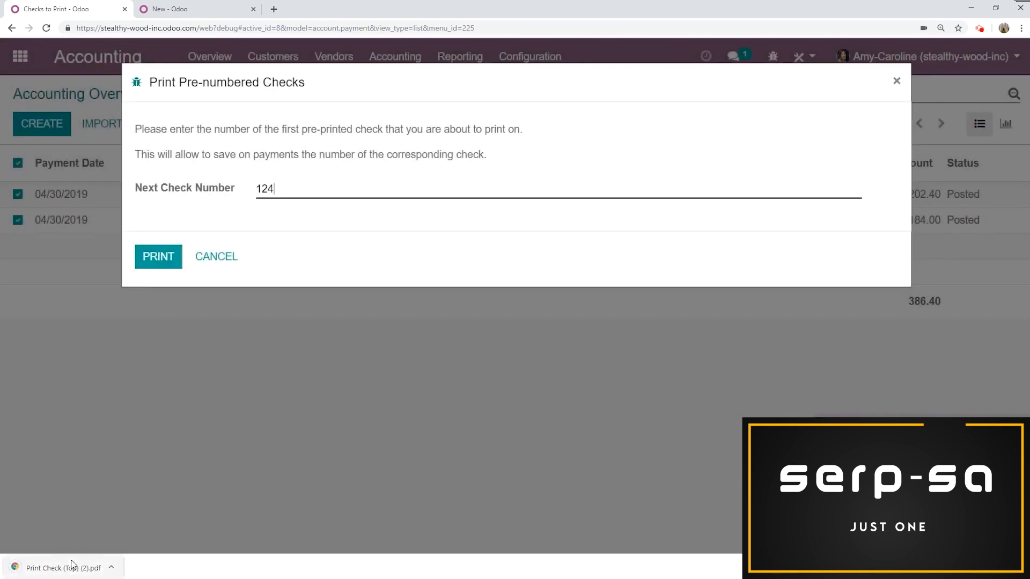
- Open the downloaded check PDF and review both printed checks before closing it
left_click(73, 568)
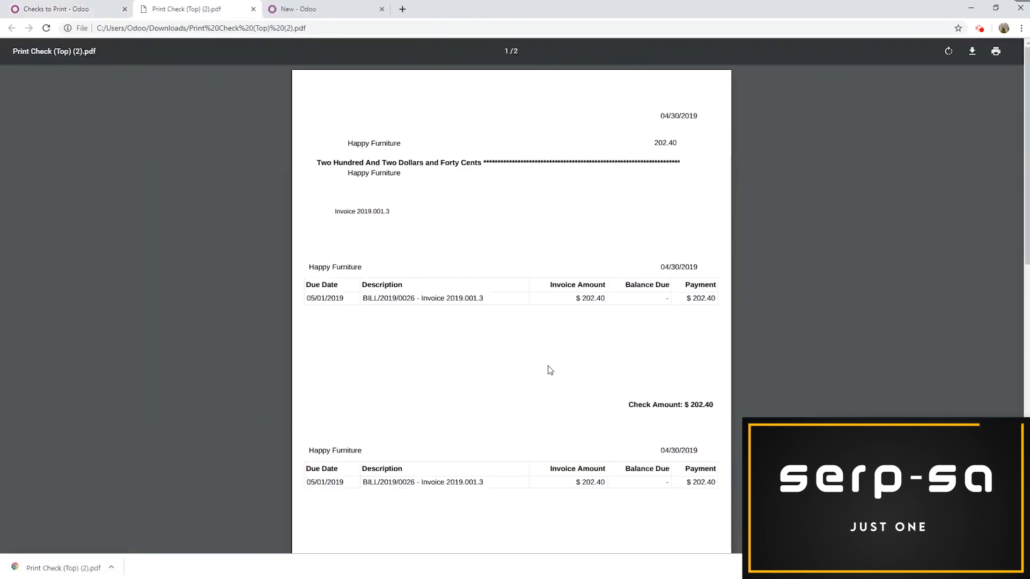
scroll(556, 363, "down", 1)
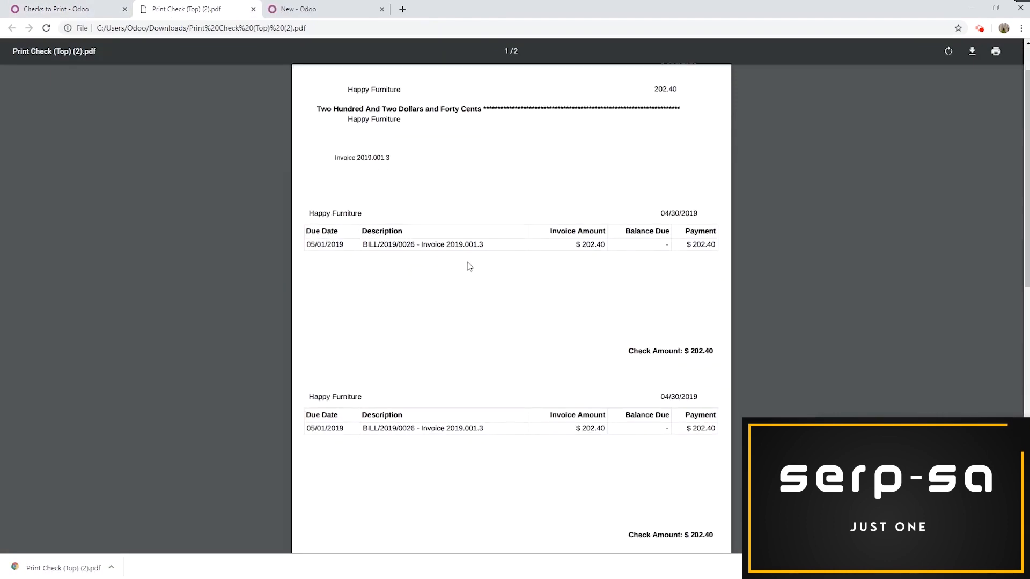
scroll(485, 256, "down", 10)
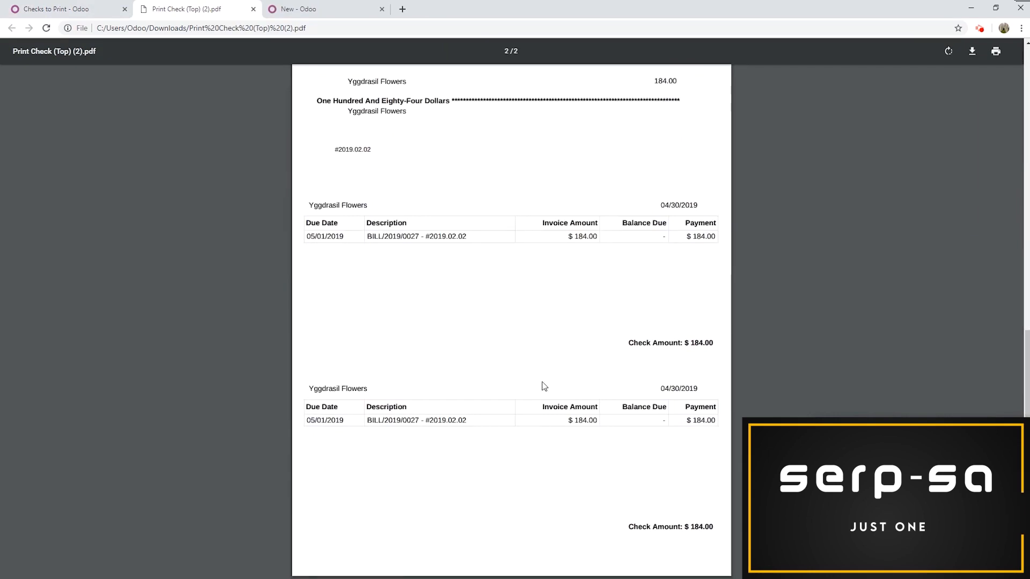
scroll(395, 191, "up", 6)
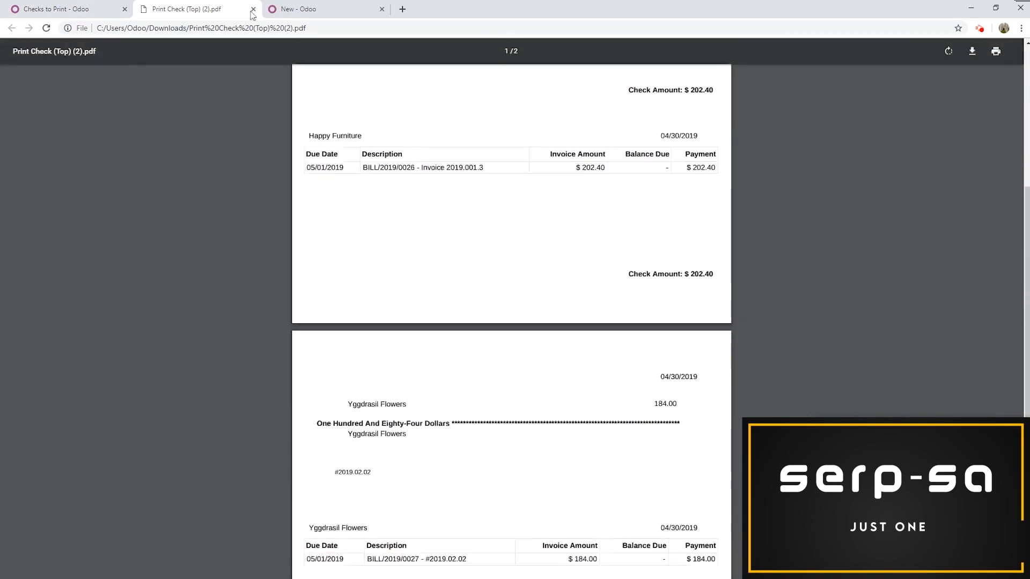
left_click(252, 9)
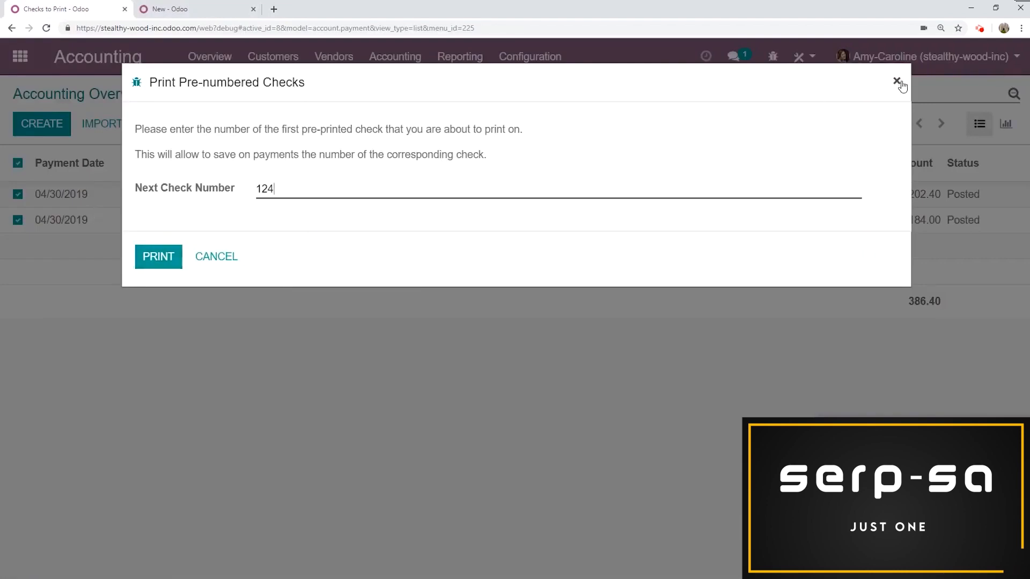
- Close the pre-numbered check printing dialog and return to the accounting overview
left_click(901, 86)
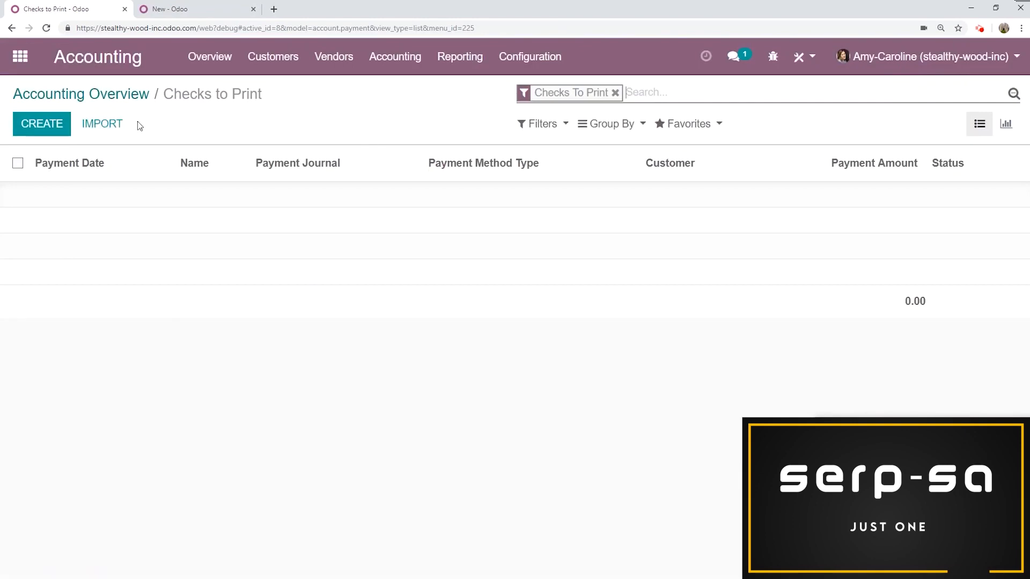
left_click(127, 94)
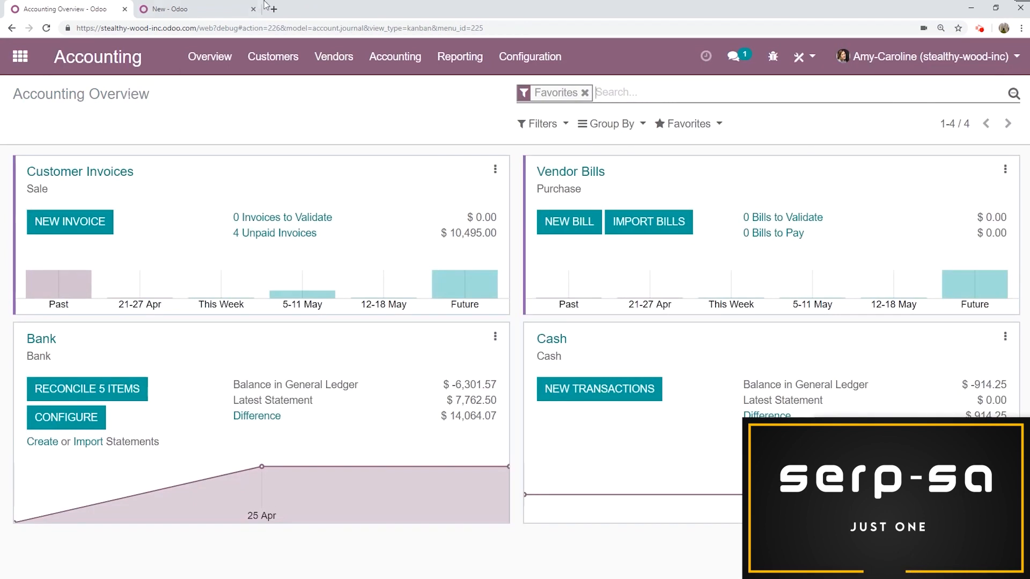
- In the other tab's database, open the Accounting settings and examine the Supplier Payments options for checks and SEPA
left_click(198, 8)
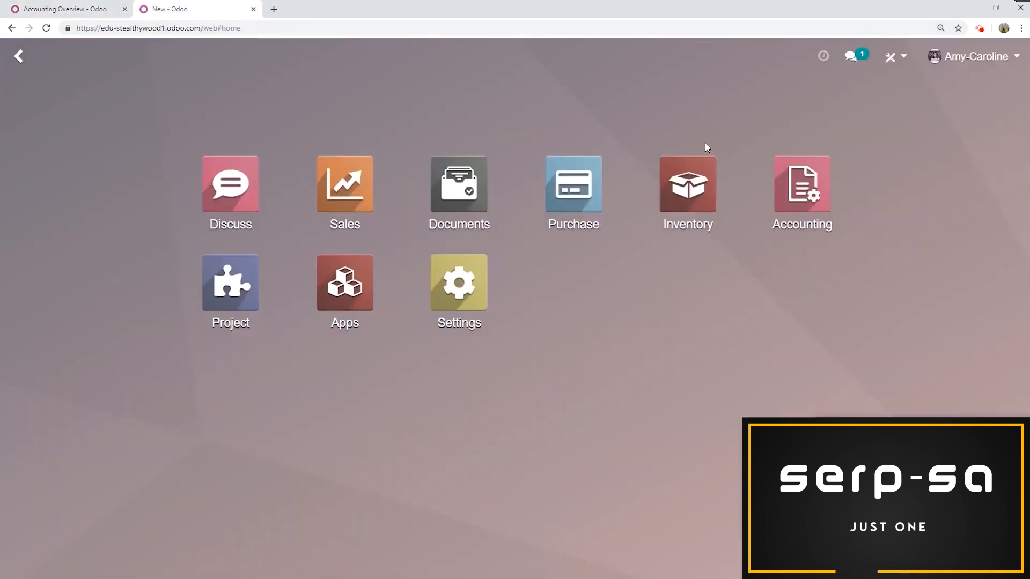
left_click(809, 222)
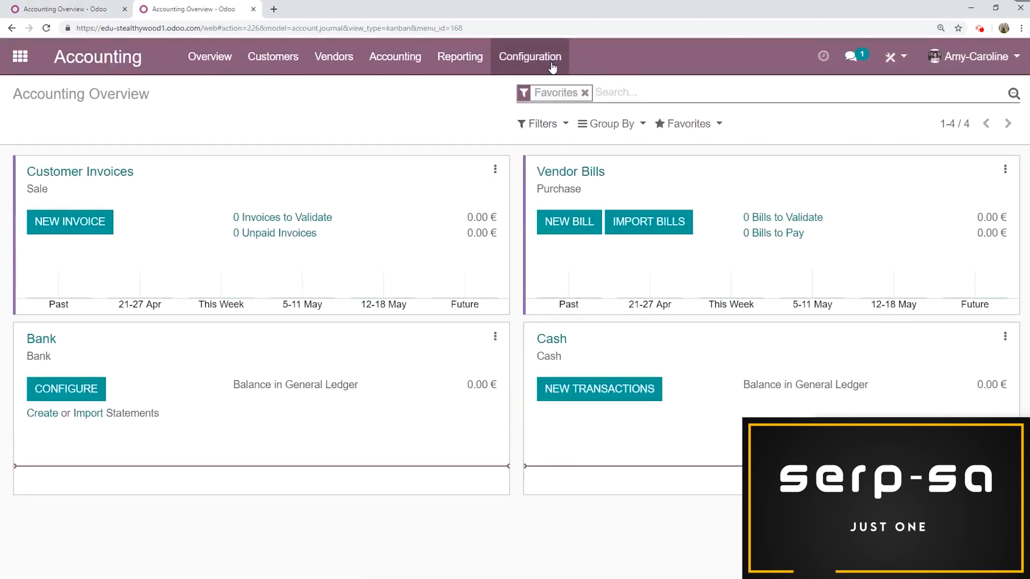
left_click(552, 63)
left_click(548, 91)
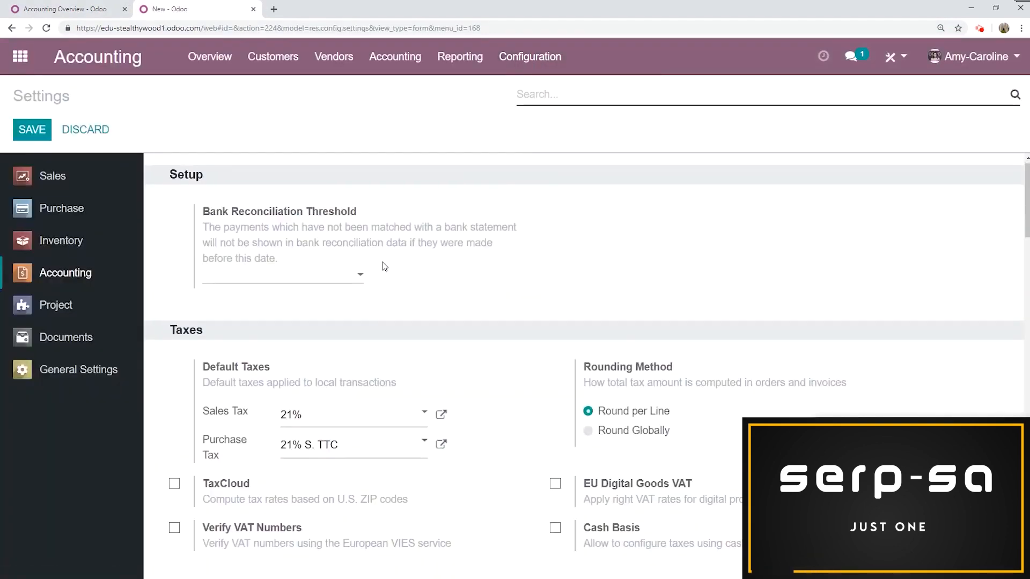
scroll(381, 268, "down", 10)
scroll(378, 279, "down", 2)
left_click_drag(278, 264, 174, 263)
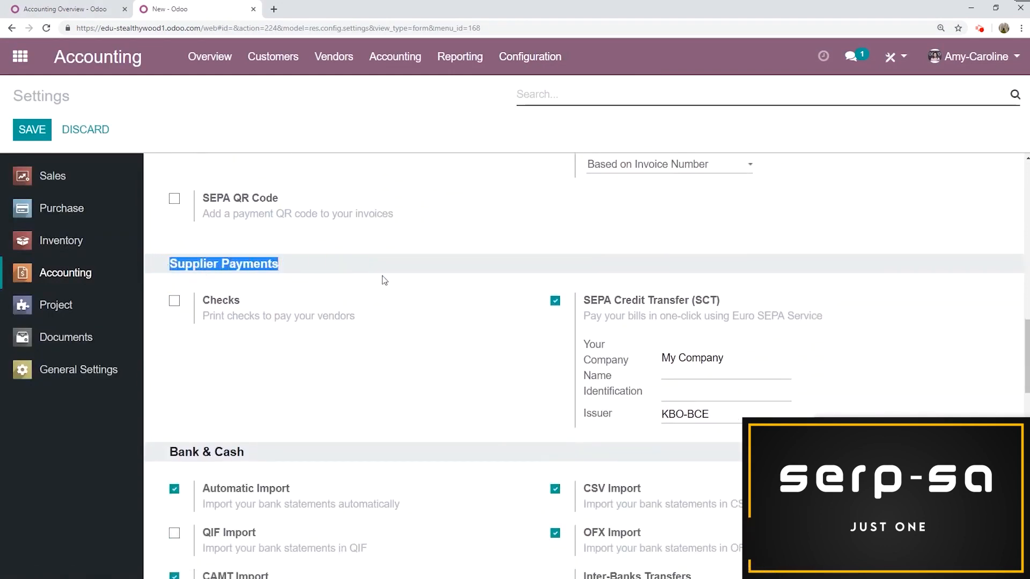
left_click_drag(745, 301, 473, 302)
left_click(472, 303)
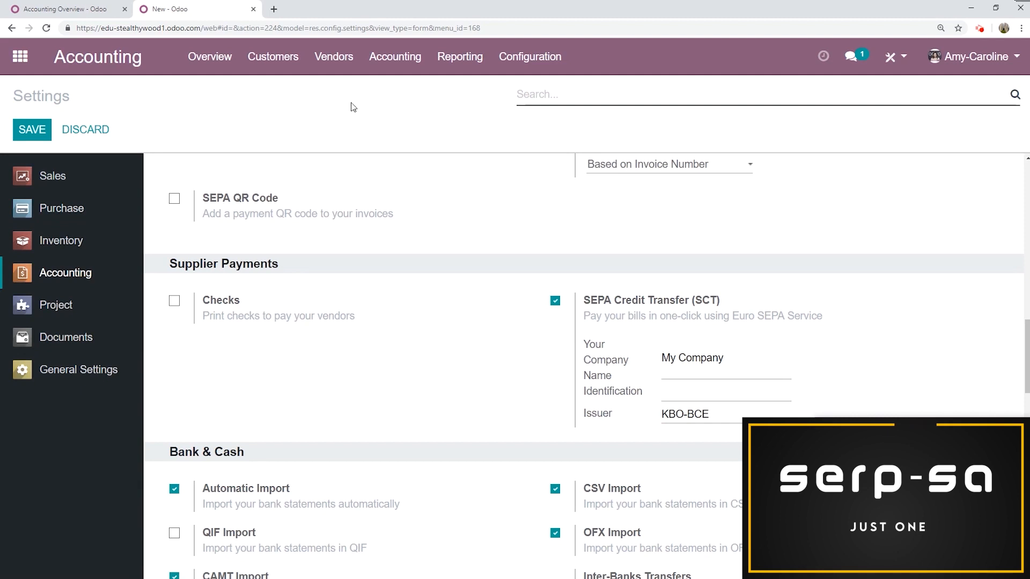
- Create a new vendor bill for Wood Corner with vendor reference Invoice 2019.356
left_click(336, 60)
left_click(333, 91)
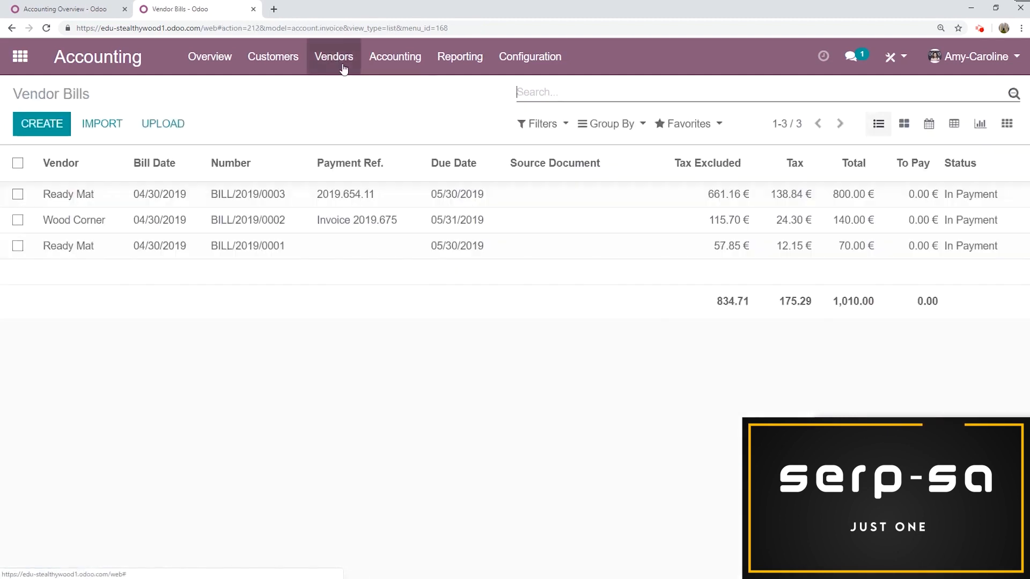
left_click(43, 133)
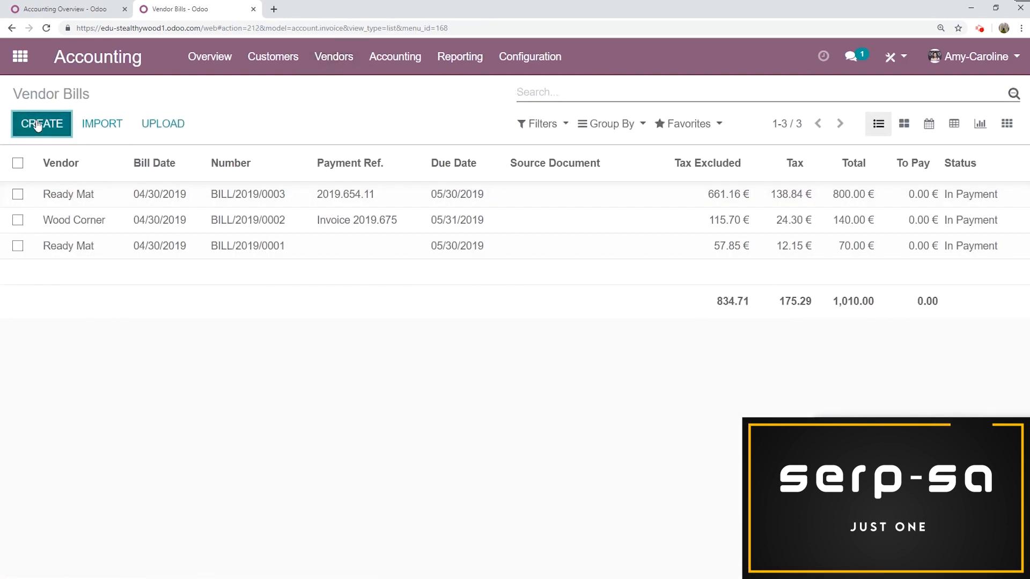
left_click(315, 245)
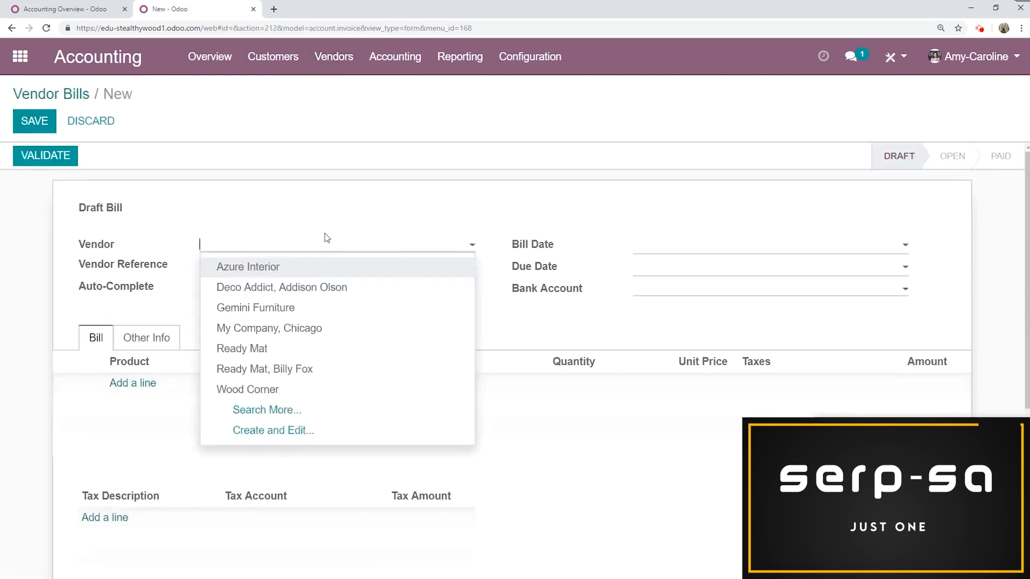
type("wood")
left_click(290, 267)
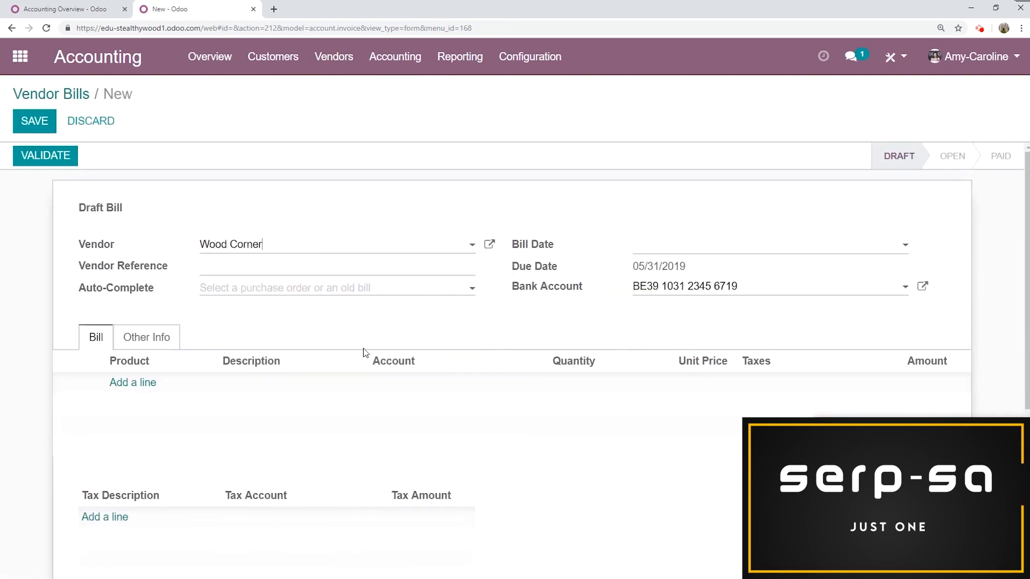
scroll(295, 258, "down", 1)
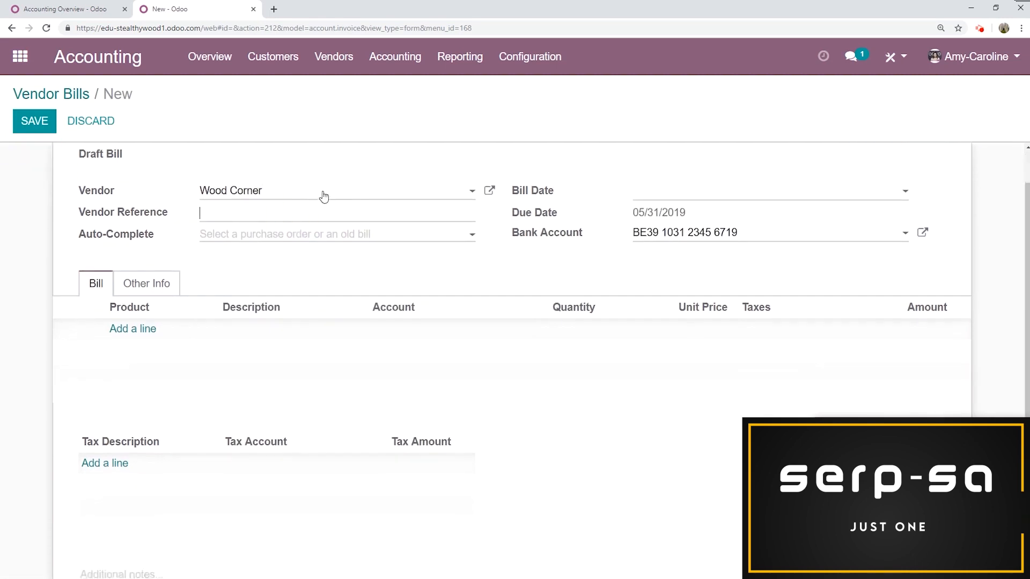
type("Invoice")
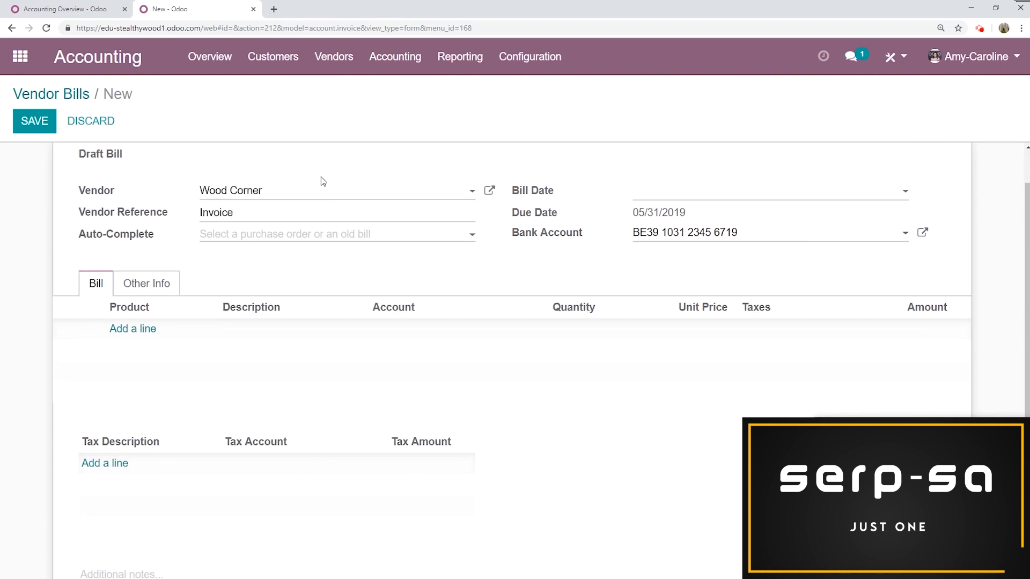
type(" 2019.356")
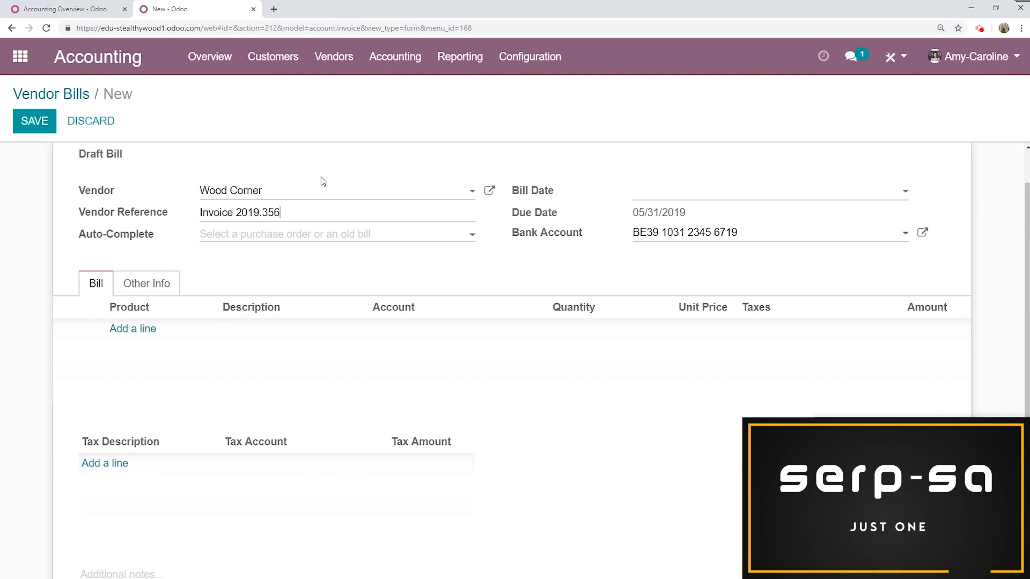
- Add a bill line for 5 units of [E-COM08] Storage Box, then save and validate the bill
left_click(143, 329)
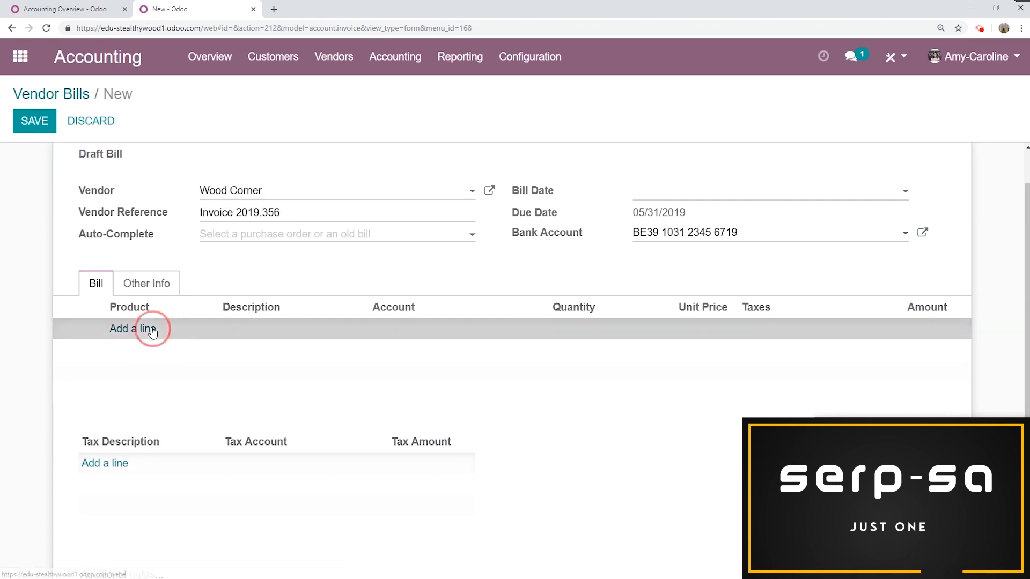
left_click(161, 334)
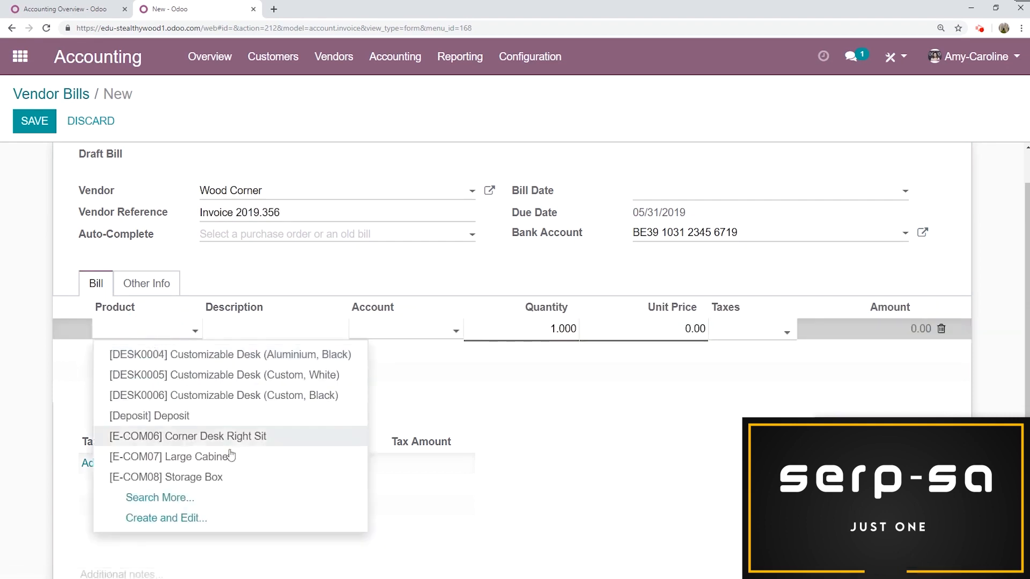
left_click(225, 476)
left_click(570, 326)
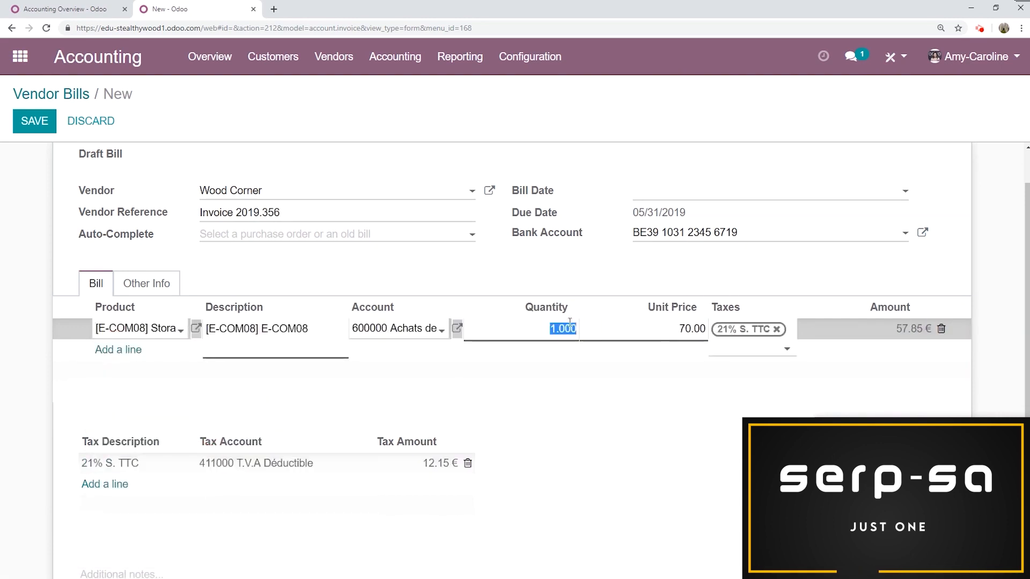
type("5")
left_click(574, 275)
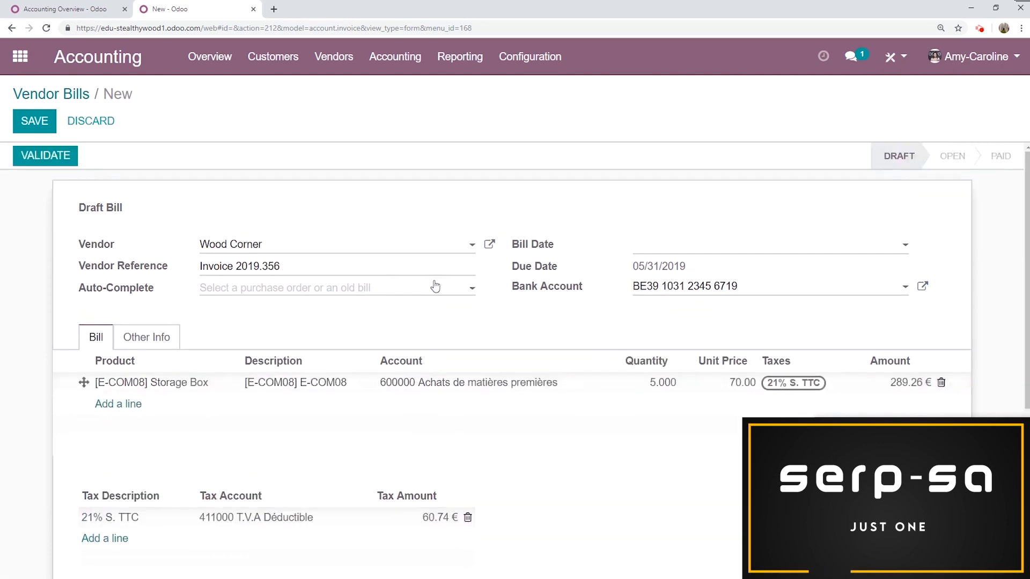
left_click(35, 121)
left_click(41, 164)
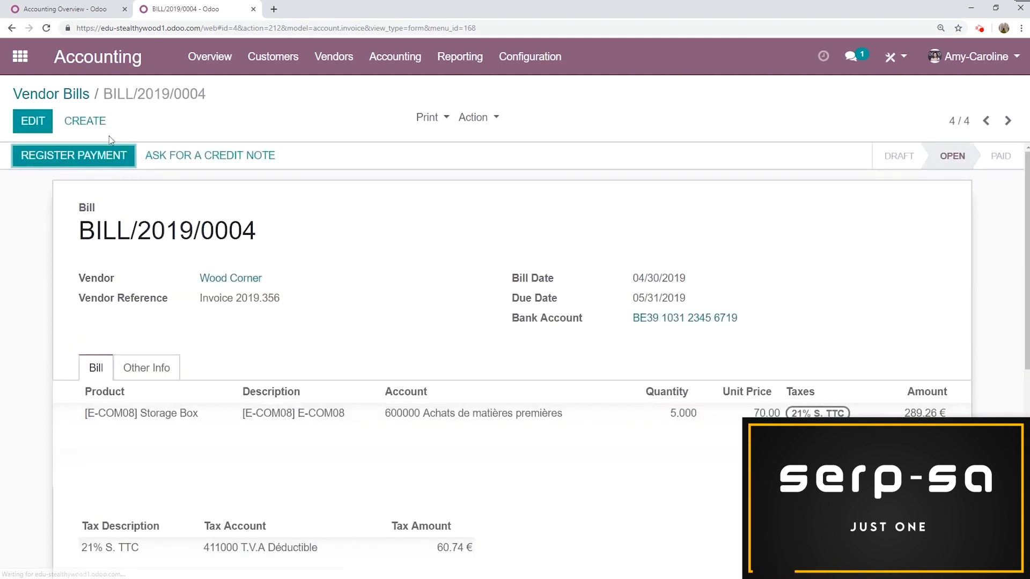
- Create another vendor bill for Ready Mat with a line for [E-COM07] Large Cabinet
left_click(86, 121)
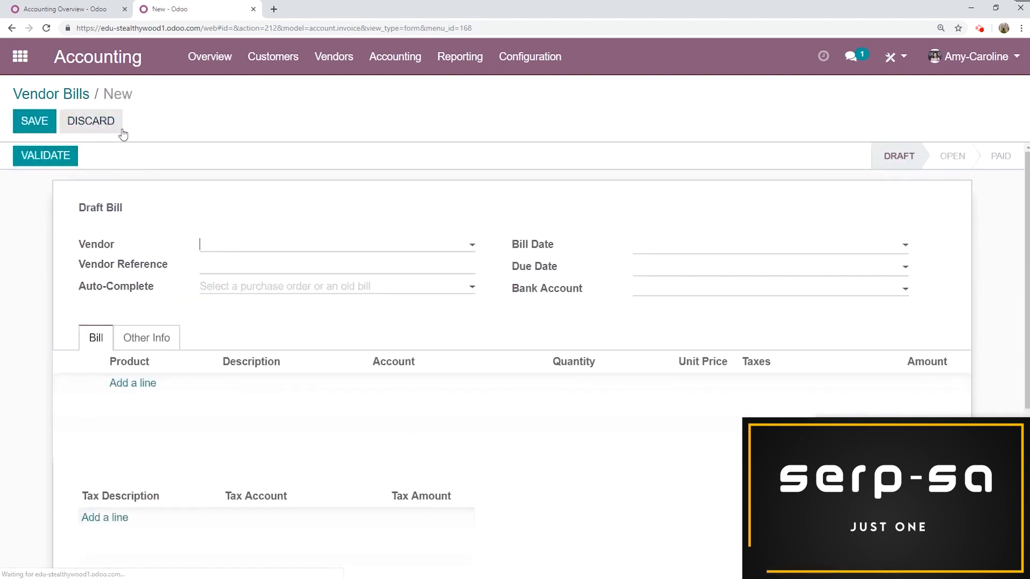
type("read")
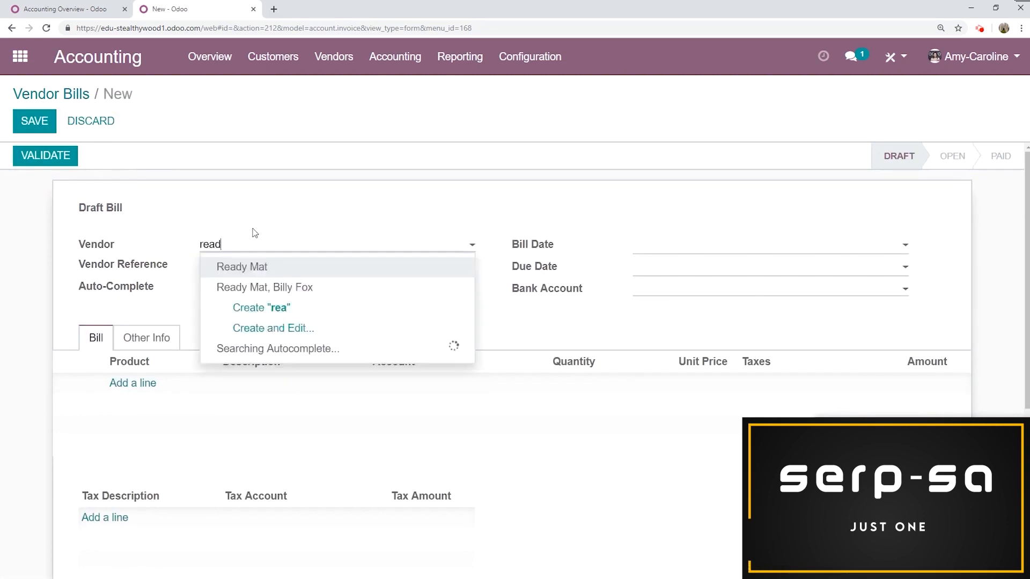
left_click(271, 266)
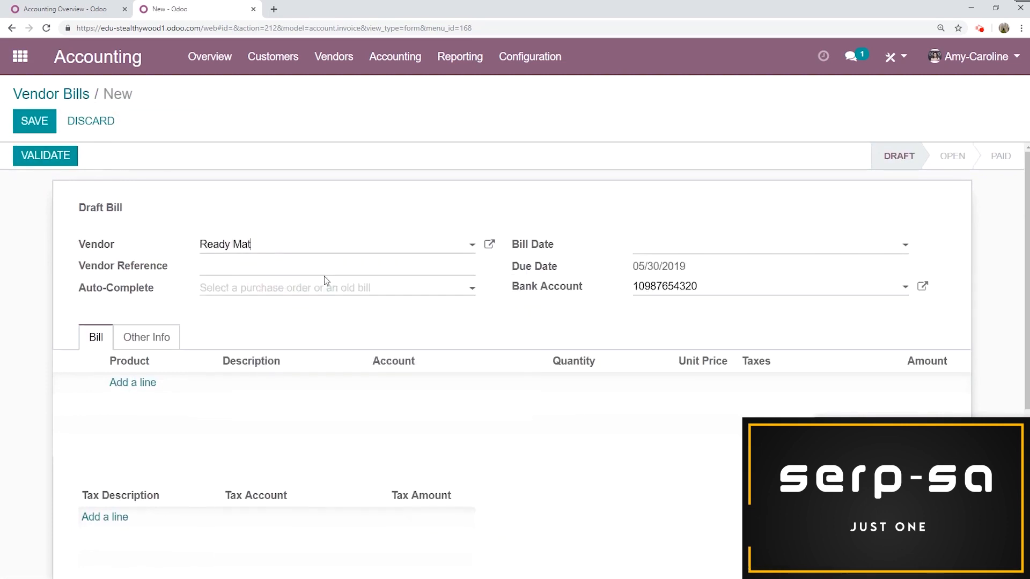
left_click(149, 382)
left_click(166, 385)
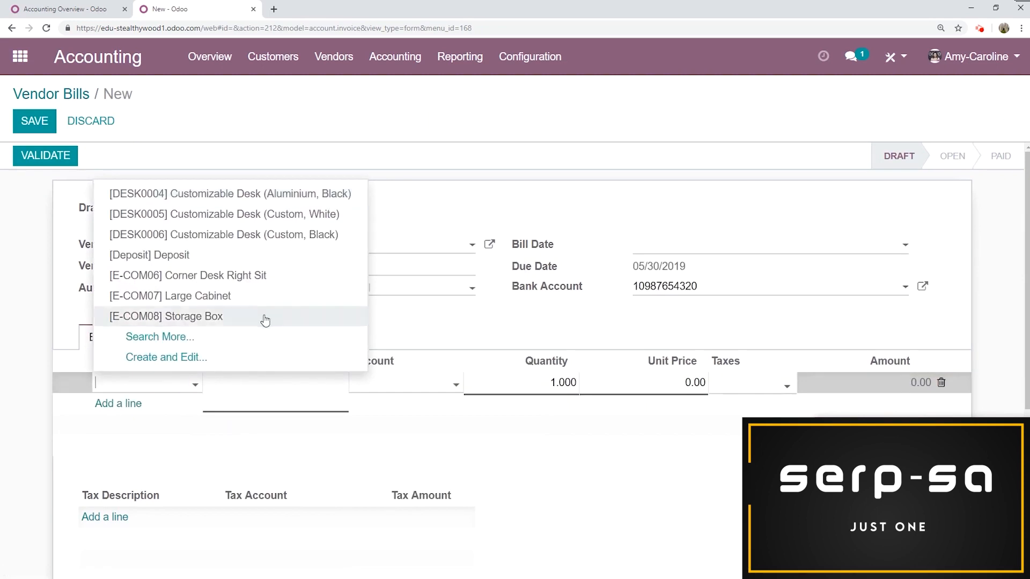
left_click(265, 295)
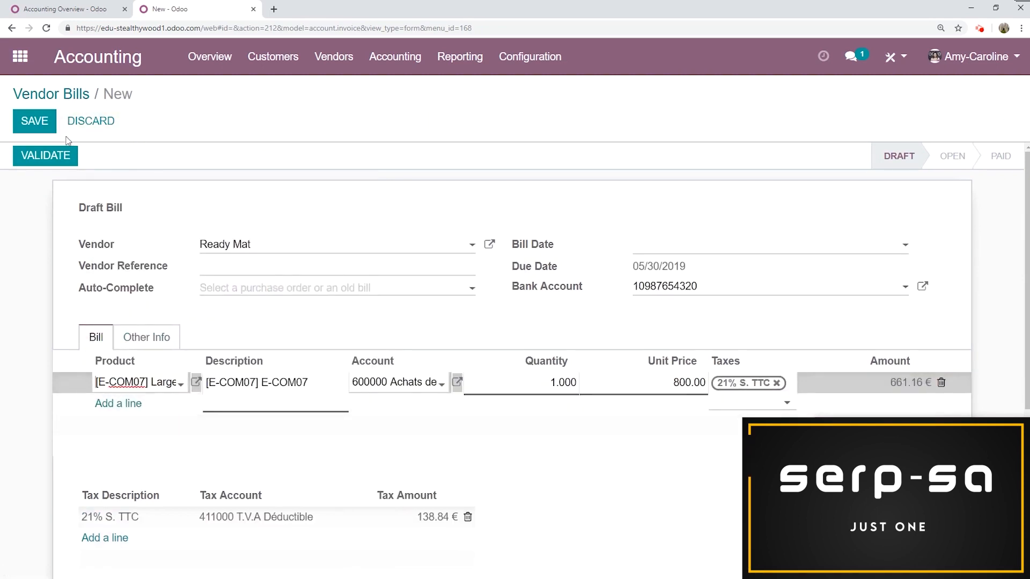
- Set the Ready Mat bill's vendor reference to 01.2019.09
left_click(288, 268)
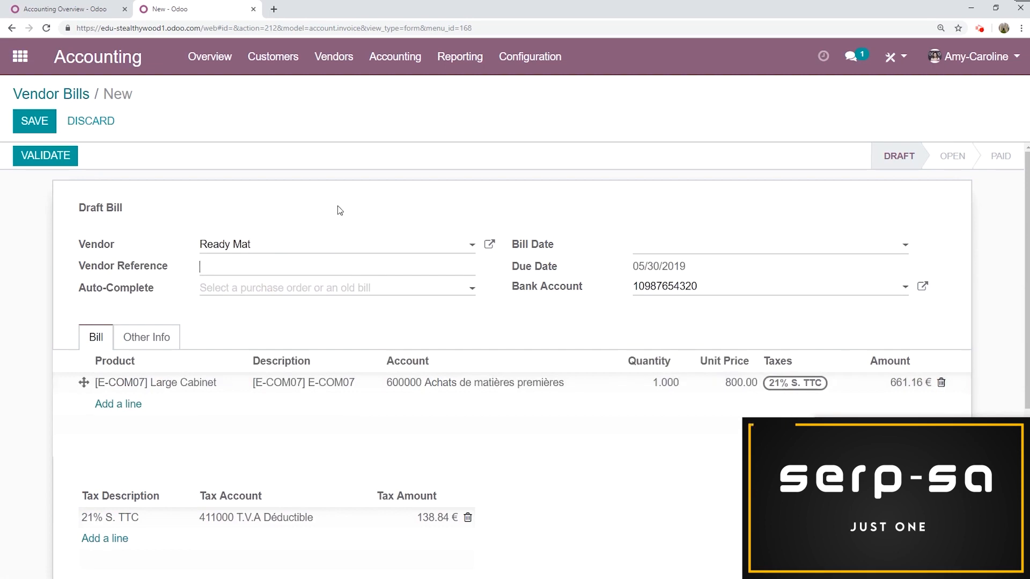
type("01.2019.09")
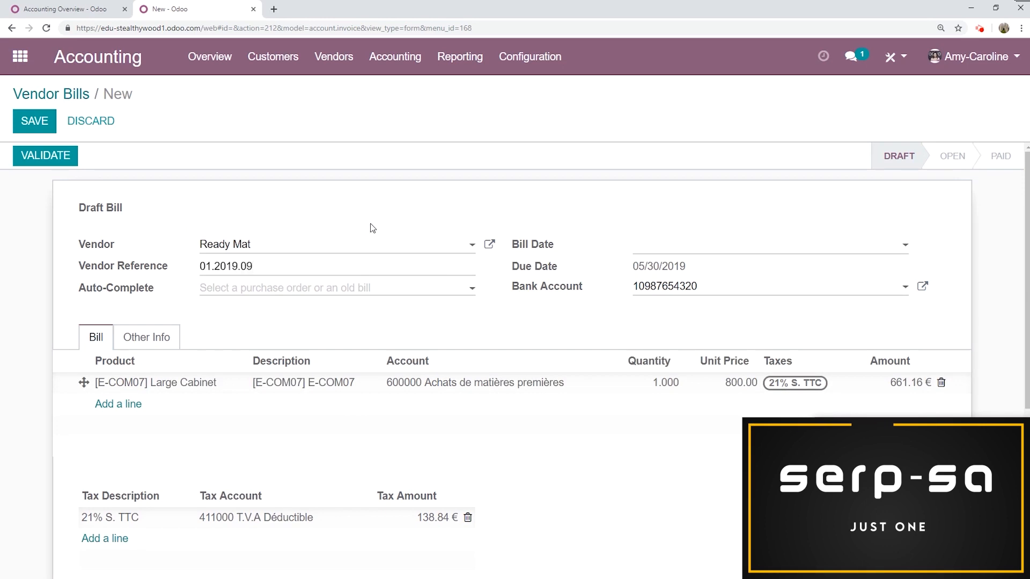
- Choose the vendor's other bank account, then save and validate the bill
left_click(718, 292)
left_click(710, 331)
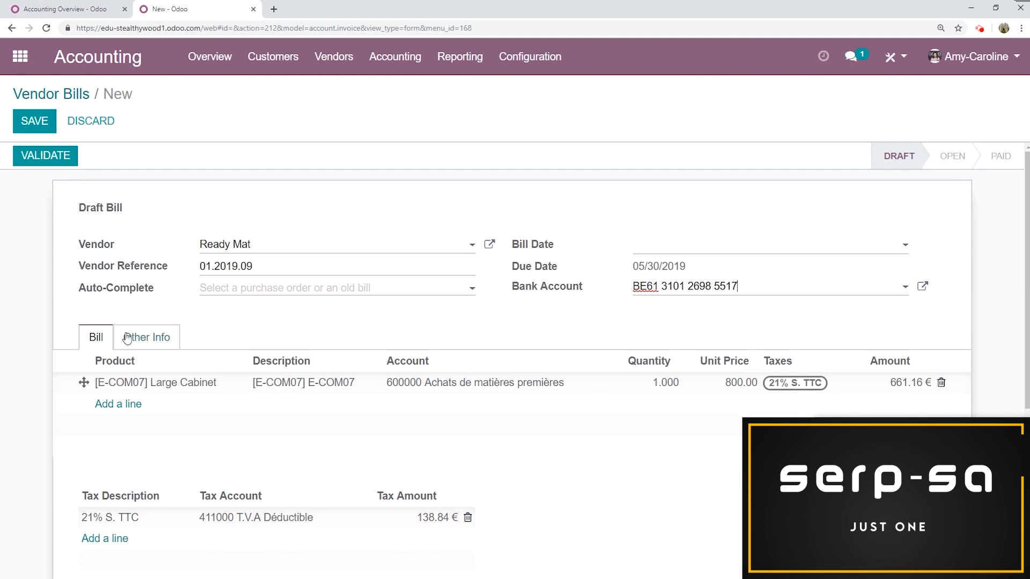
left_click(31, 128)
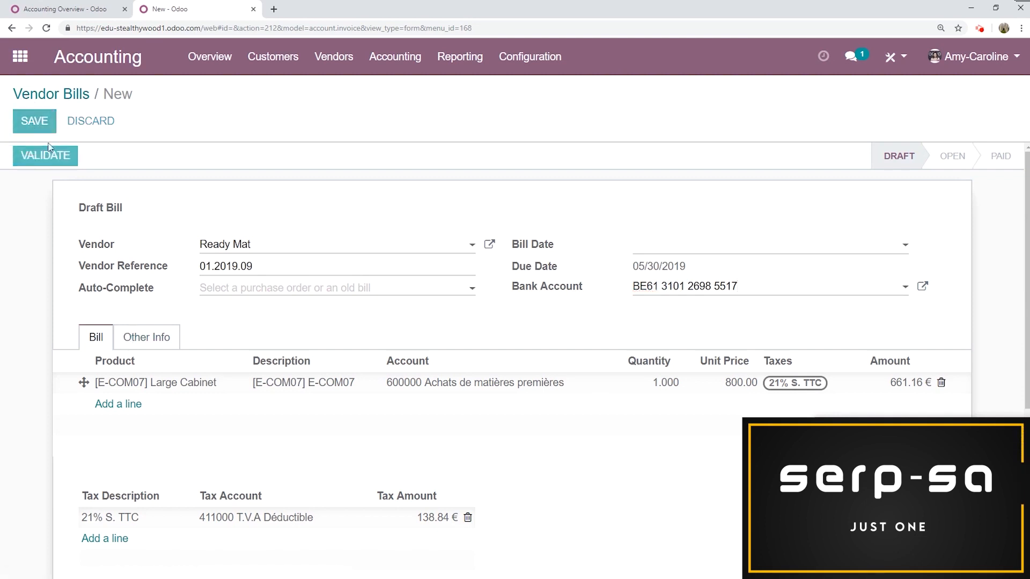
left_click(40, 158)
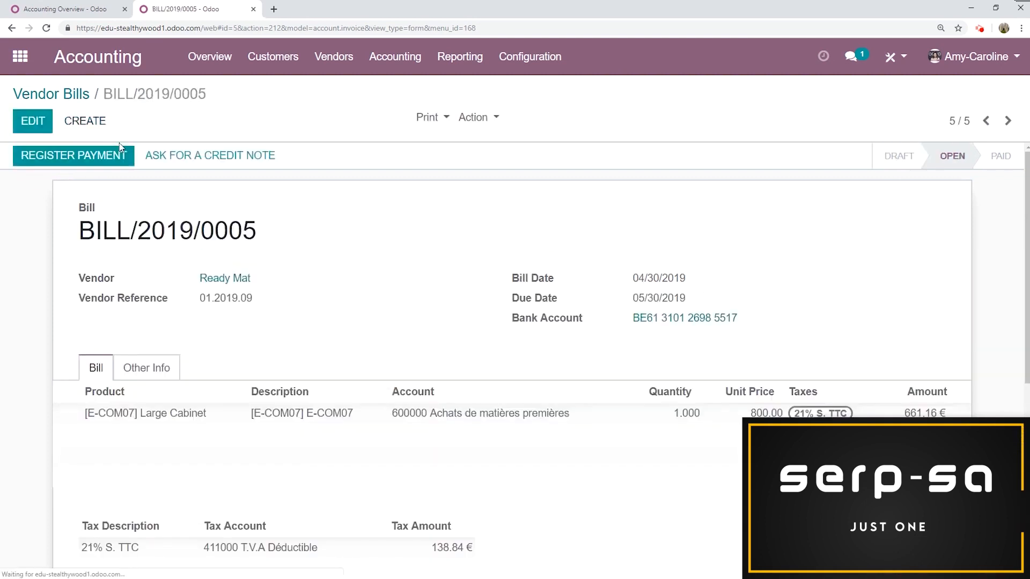
- From the overview, open the bills to pay, select both and register their payment by SEPA Credit Transfer
left_click(210, 56)
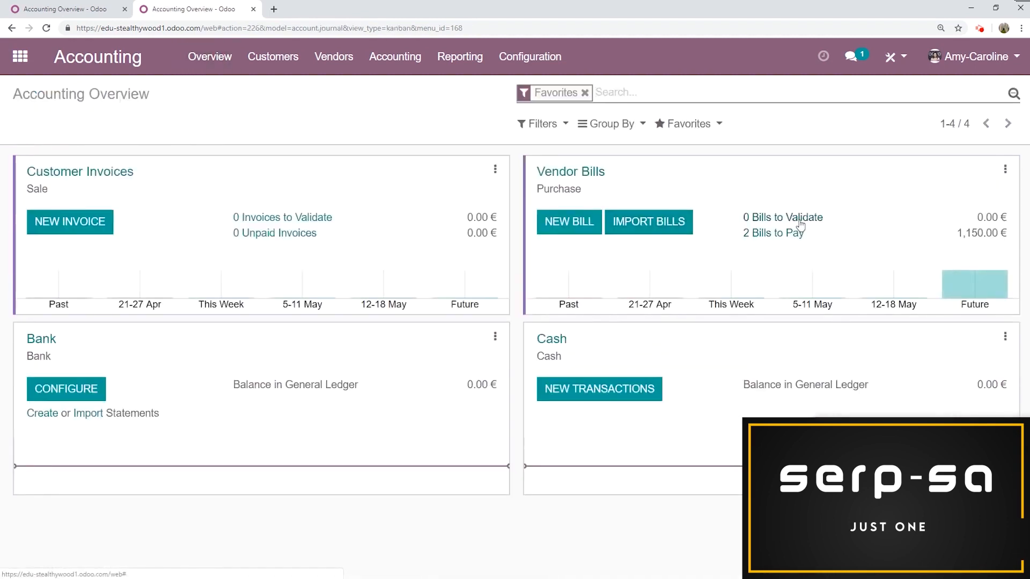
left_click(782, 234)
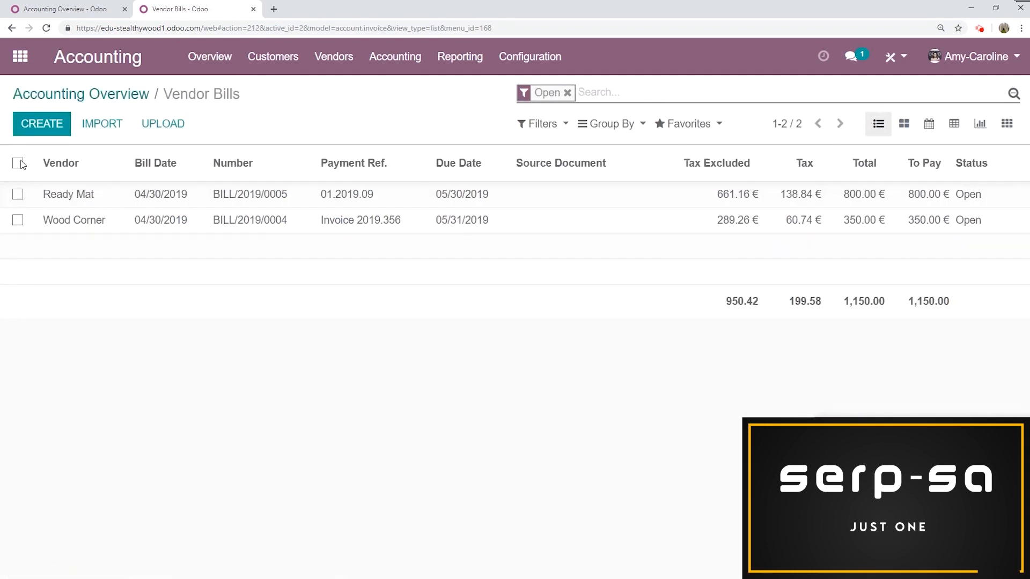
left_click(18, 163)
left_click(473, 120)
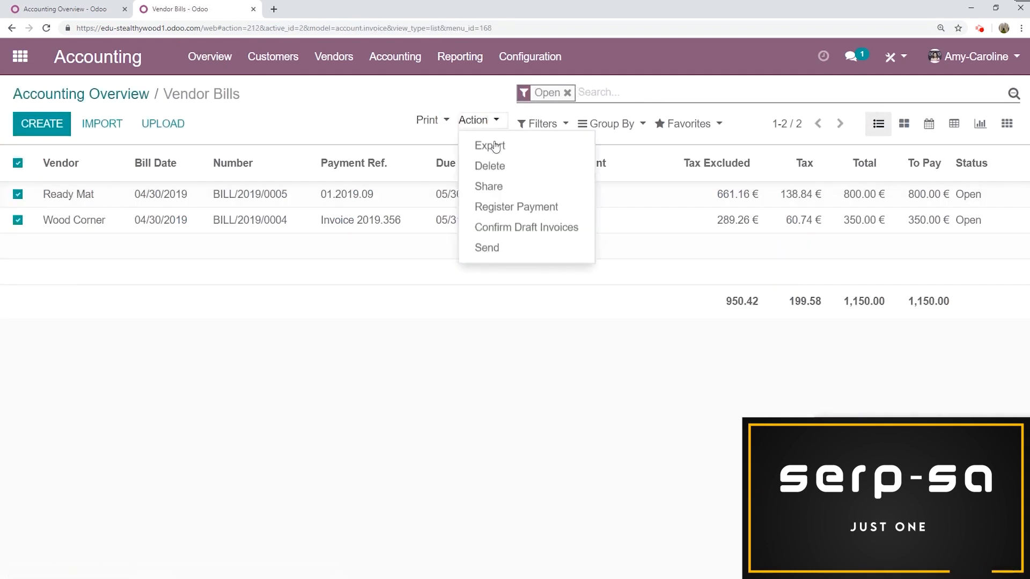
left_click(513, 207)
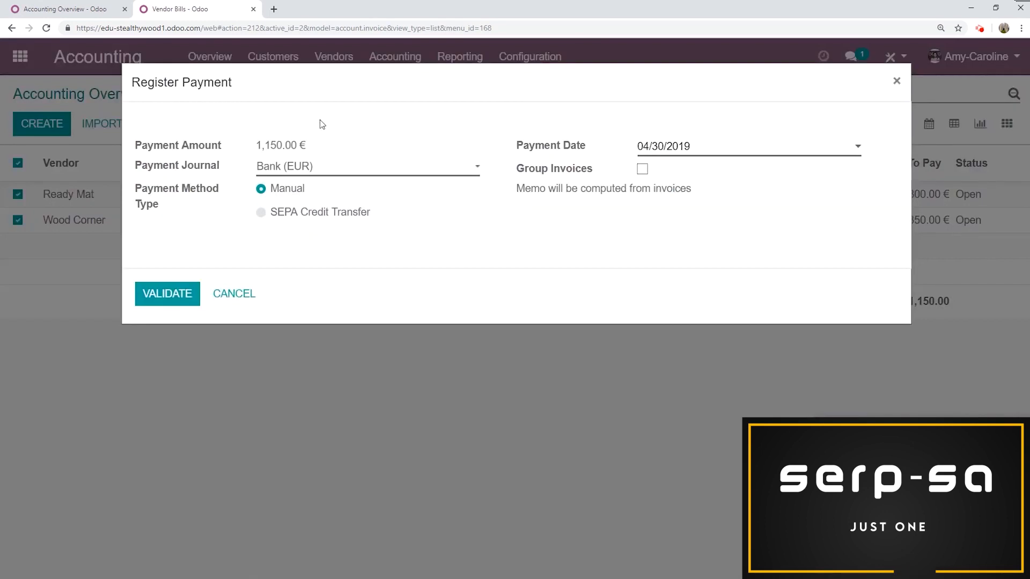
left_click(262, 214)
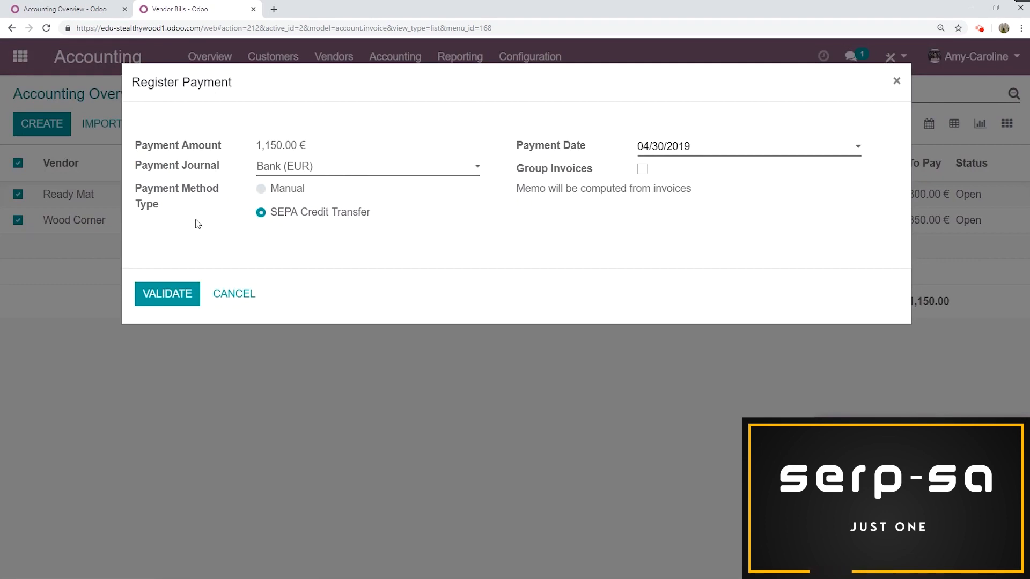
left_click(173, 299)
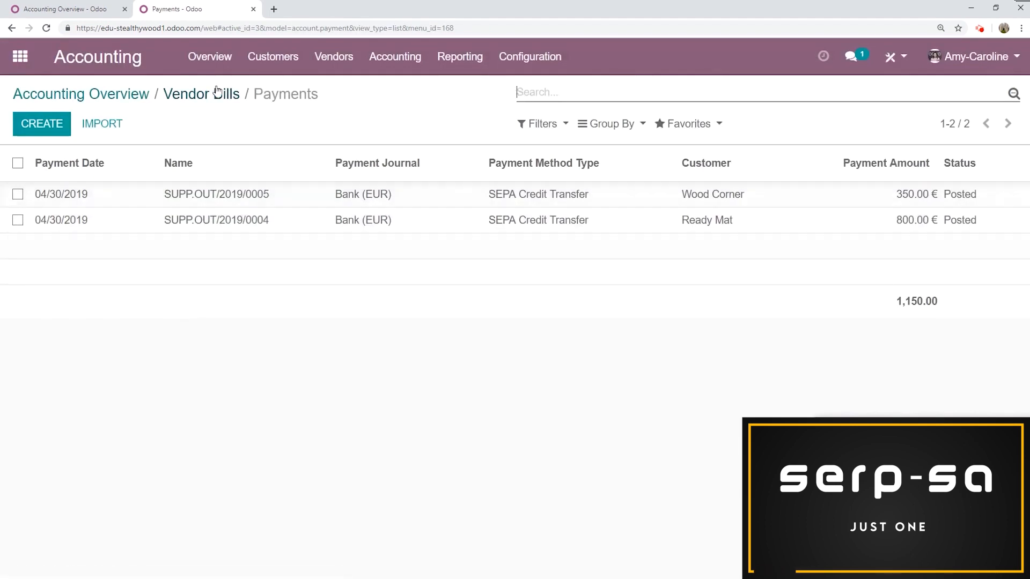
- From the accounting overview, open the payments to send via SEPA, select both and create a batch payment from them
left_click(212, 60)
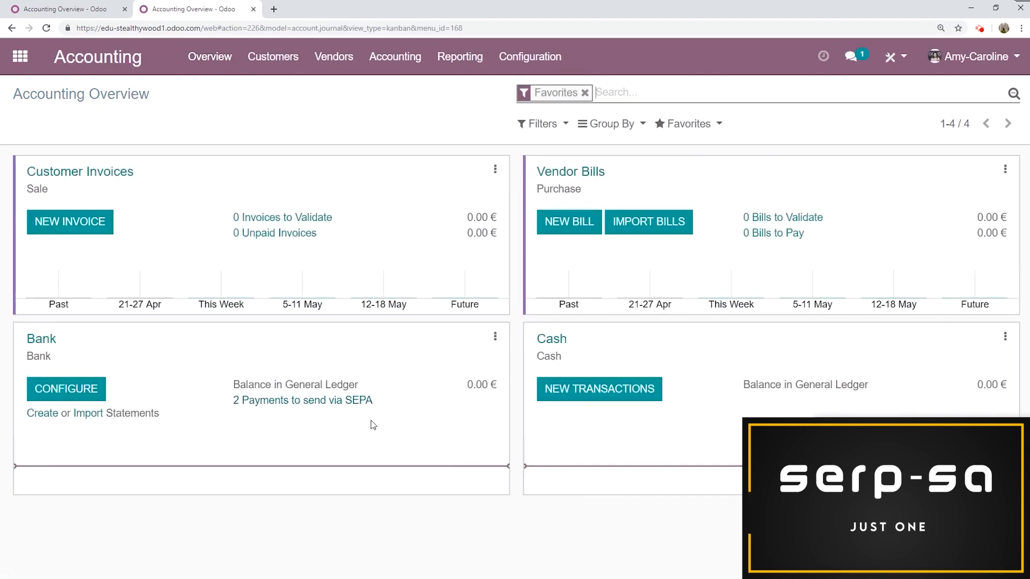
left_click(316, 401)
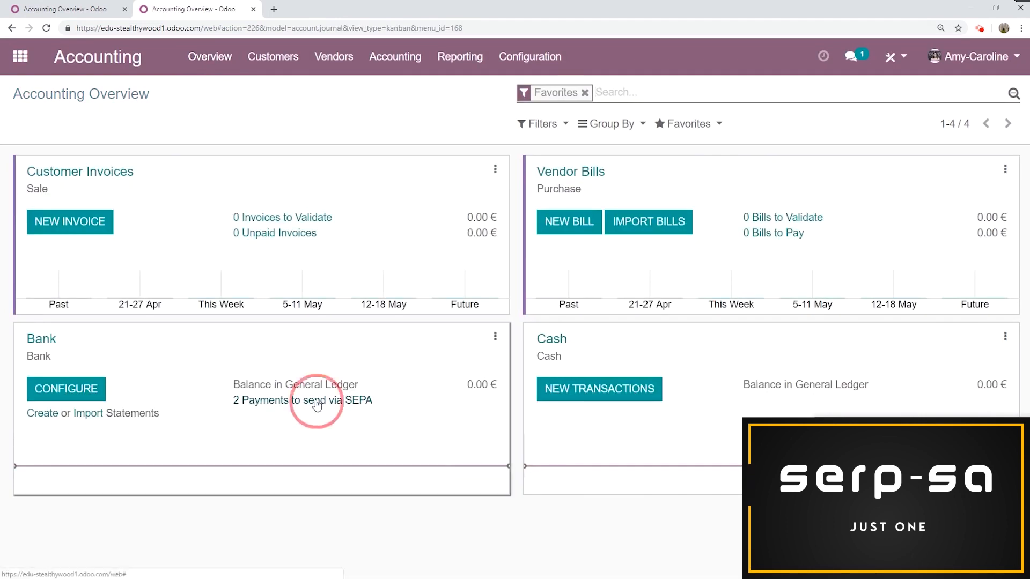
left_click(17, 162)
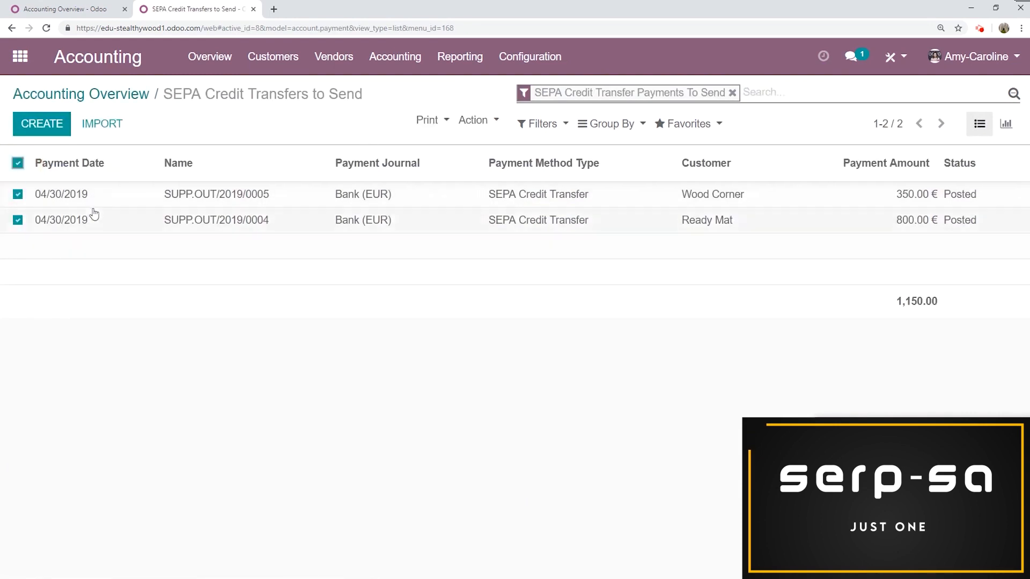
left_click(475, 120)
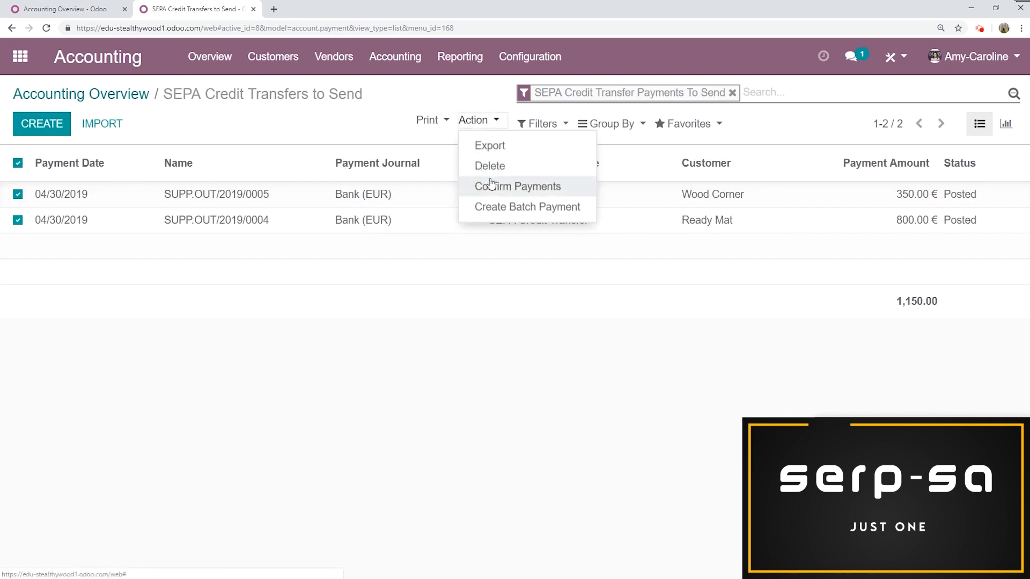
left_click(542, 215)
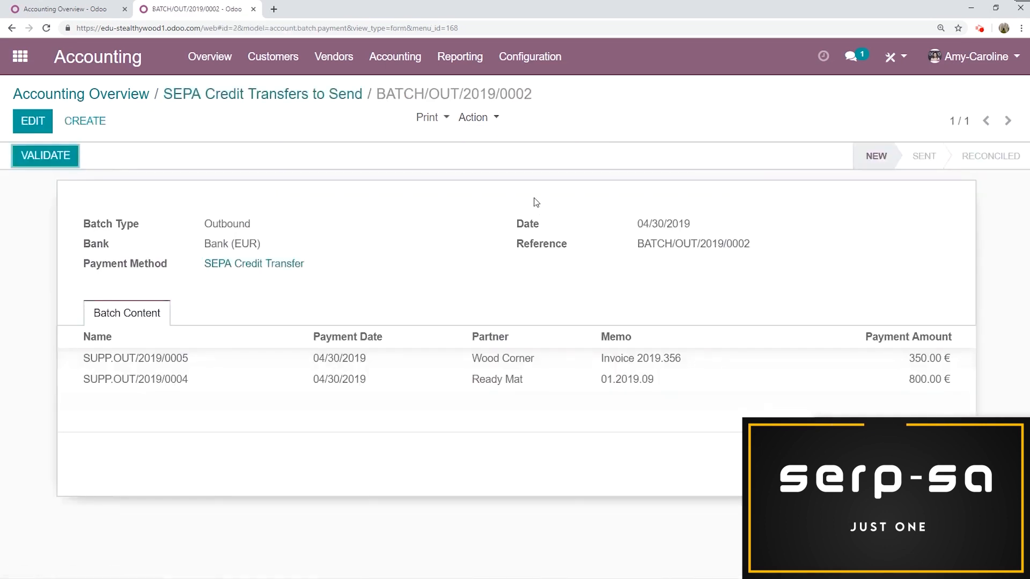
- Validate the batch payment to generate the SEPA credit transfer file, close the download dialog and return to the overview
left_click(32, 159)
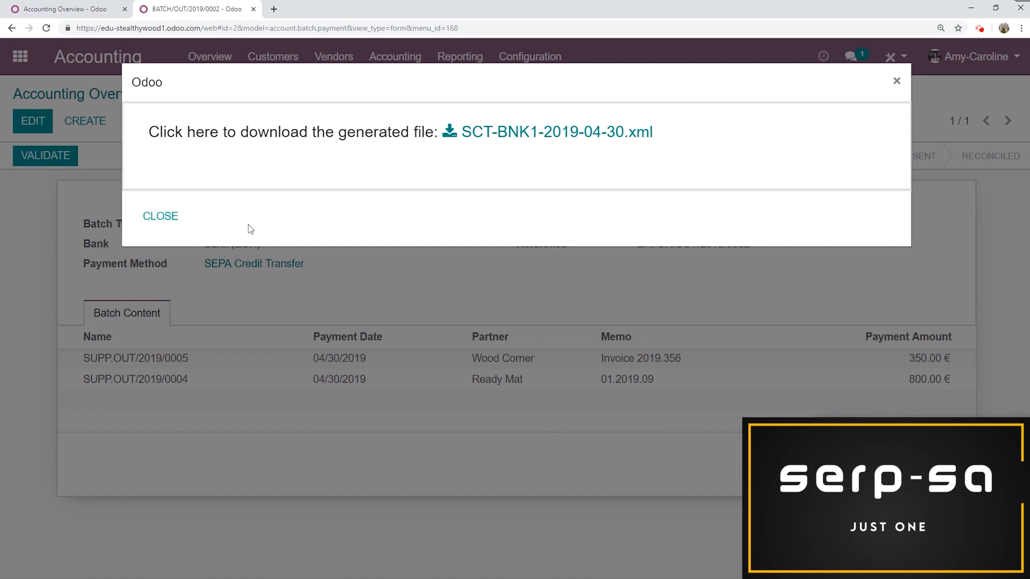
left_click(173, 232)
left_click(226, 94)
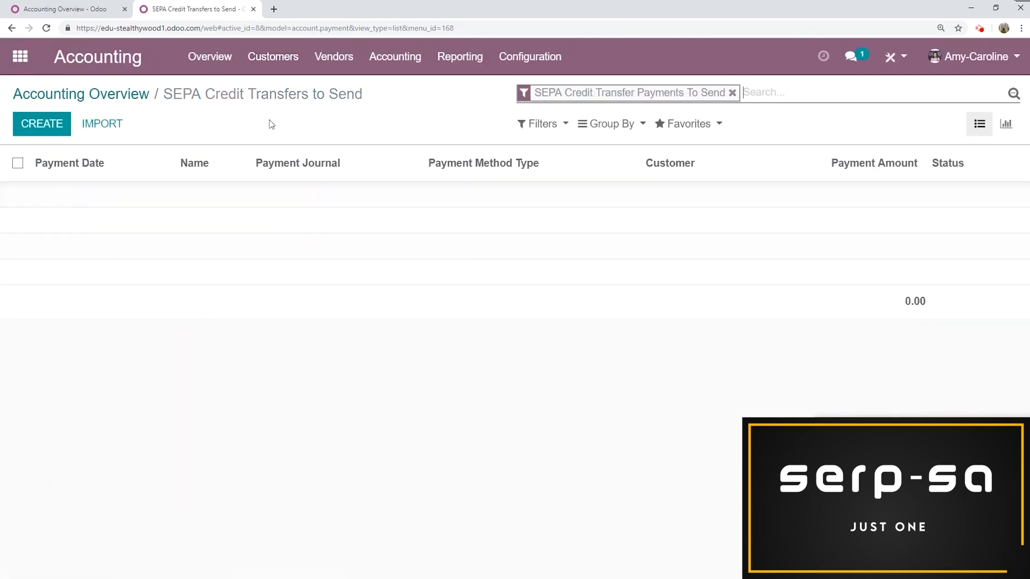
left_click(133, 95)
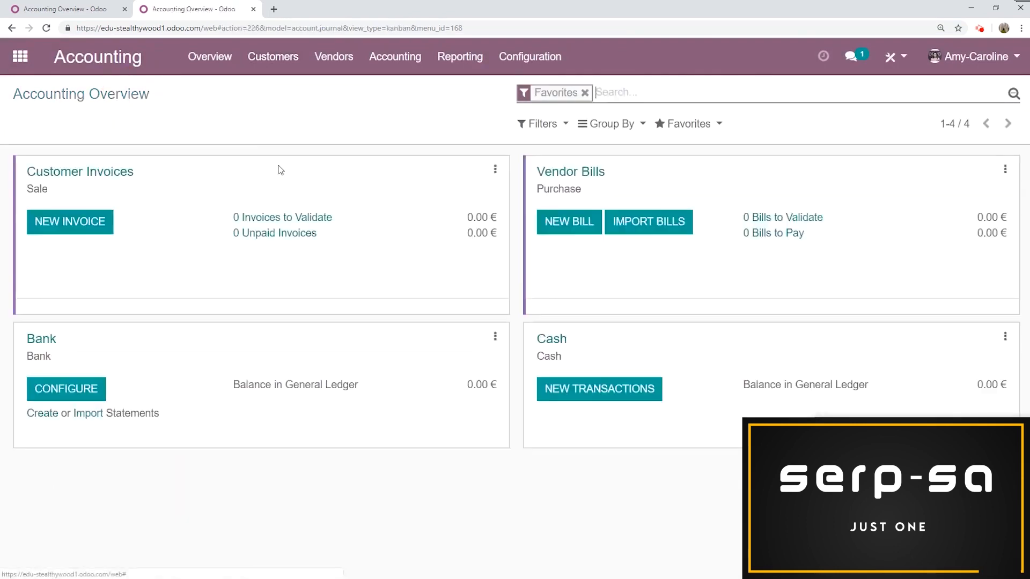